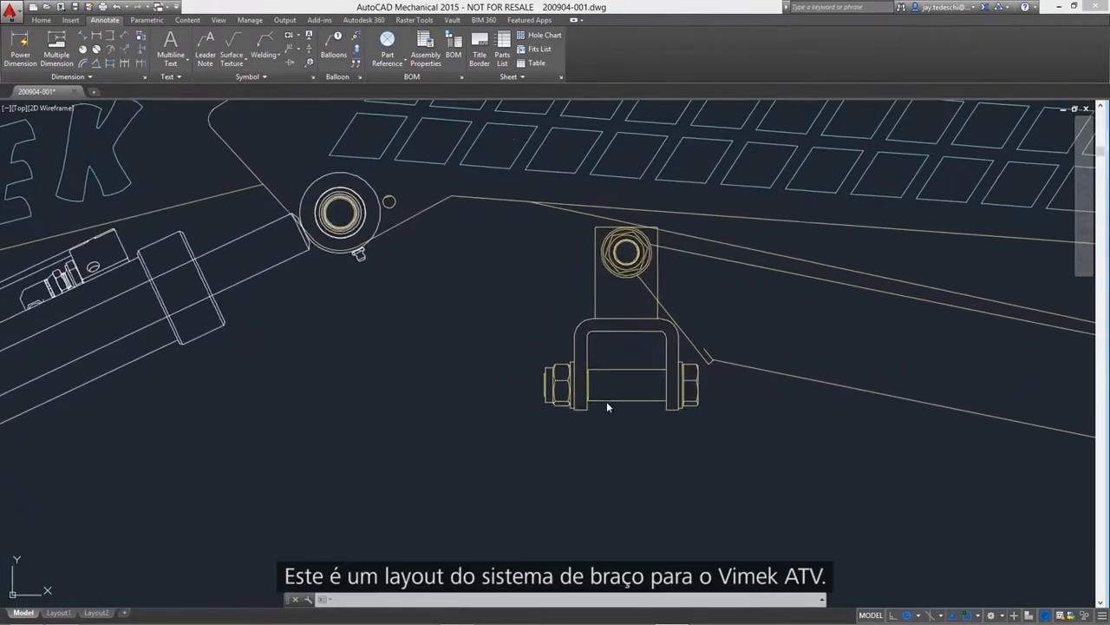
# Insert the gripper block 300740-01 at the midpoint of the bolt in the U-shaped bracket under the arm.
pyautogui.click(71, 20)
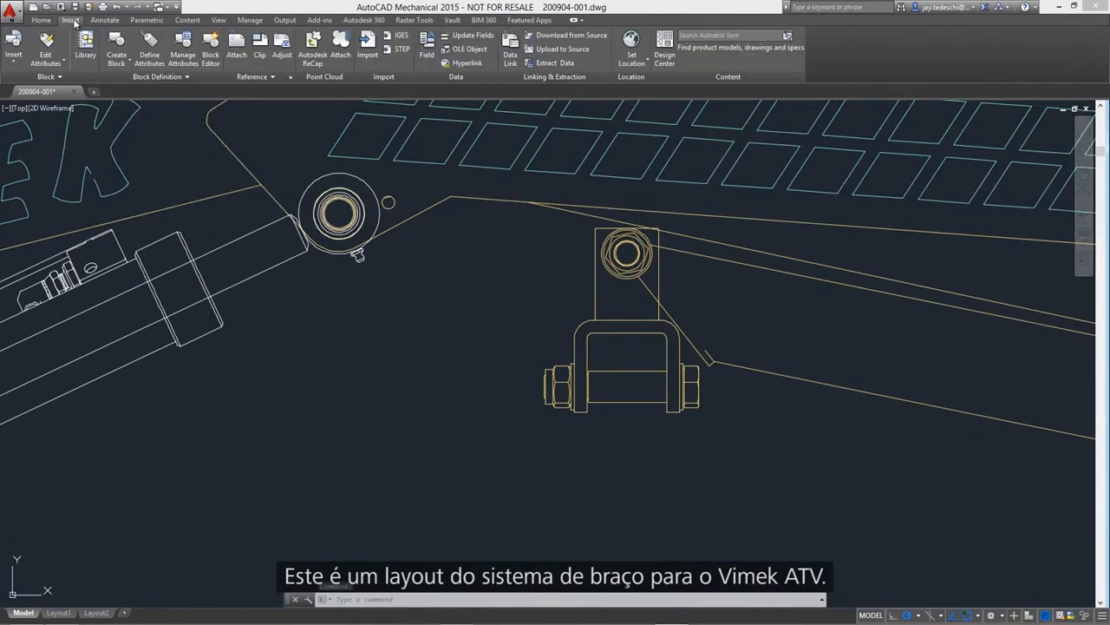
pyautogui.click(13, 50)
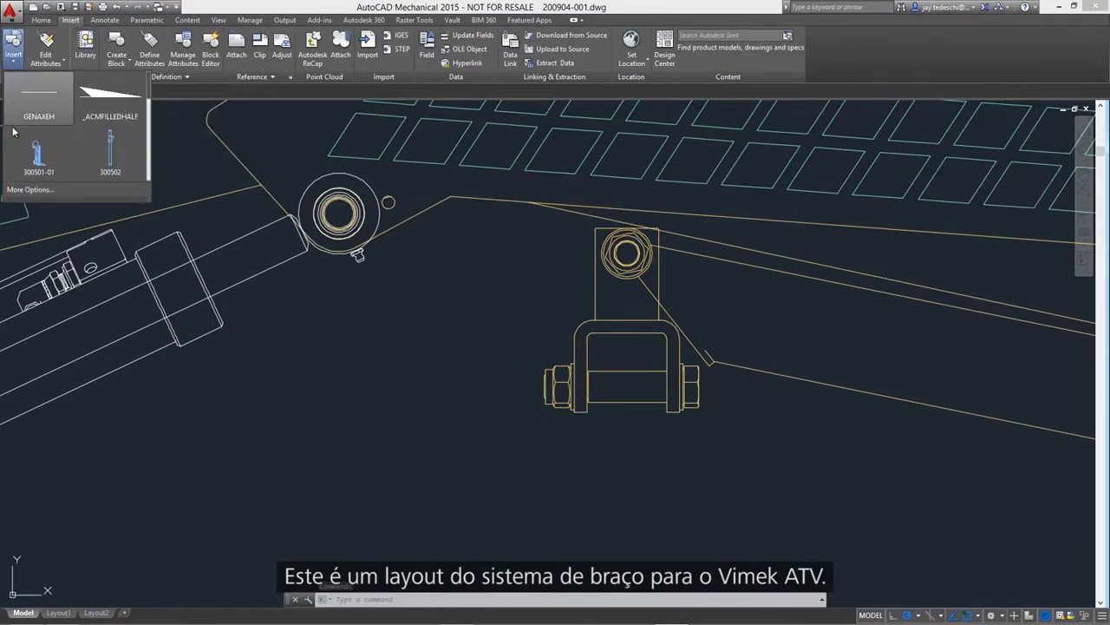
pyautogui.moveTo(150, 93); pyautogui.dragTo(149, 175)
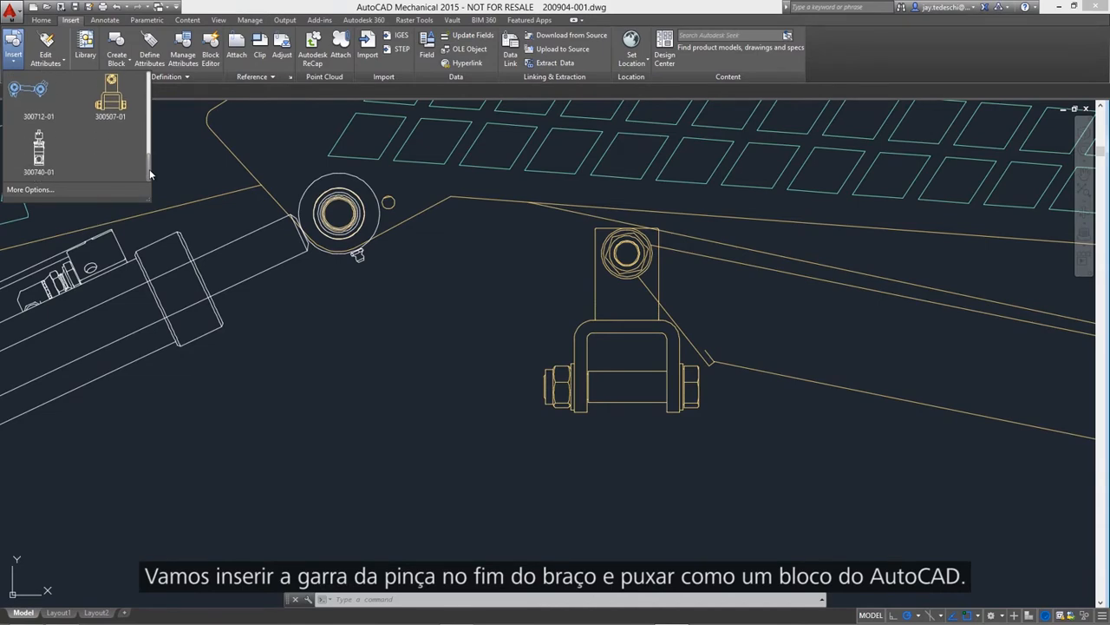
pyautogui.click(66, 153)
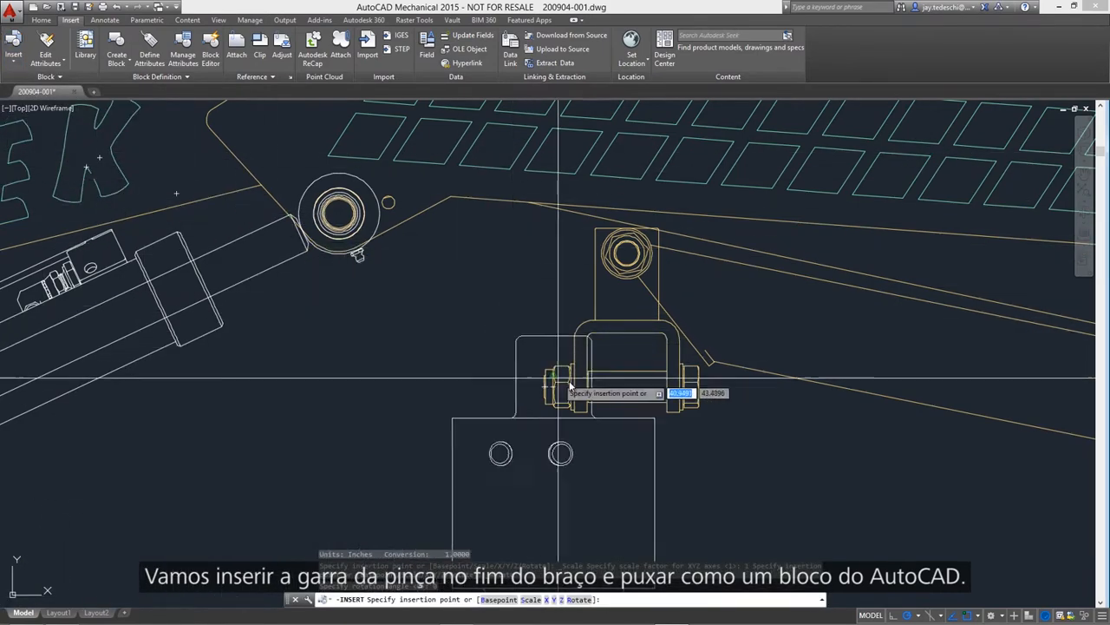
pyautogui.scroll(2, 633, 387)
pyautogui.scroll(3, 630, 385)
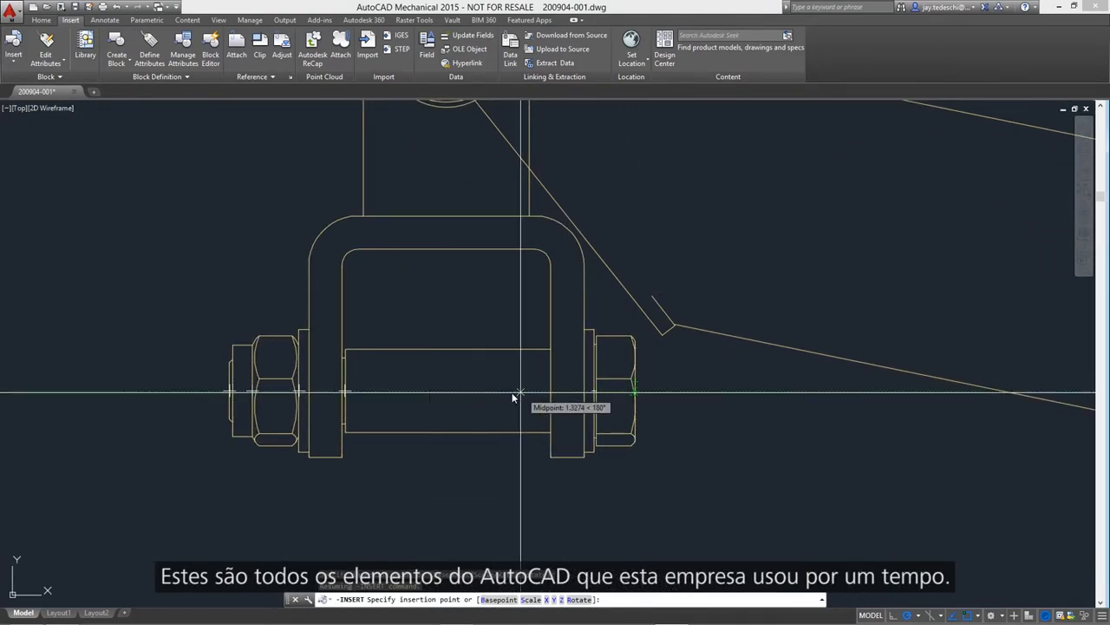
pyautogui.click(449, 394)
# Fit the complete arm layout in the view and save the 200904-001 drawing.
pyautogui.scroll(-1, 627, 446)
pyautogui.scroll(-7, 627, 448)
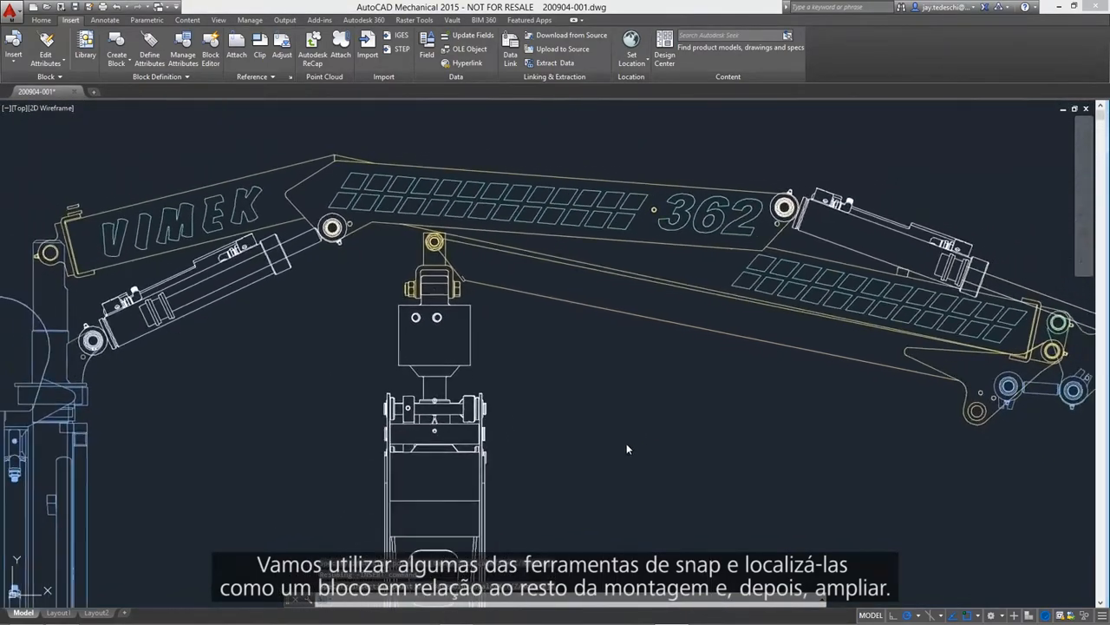
pyautogui.scroll(-1, 626, 449)
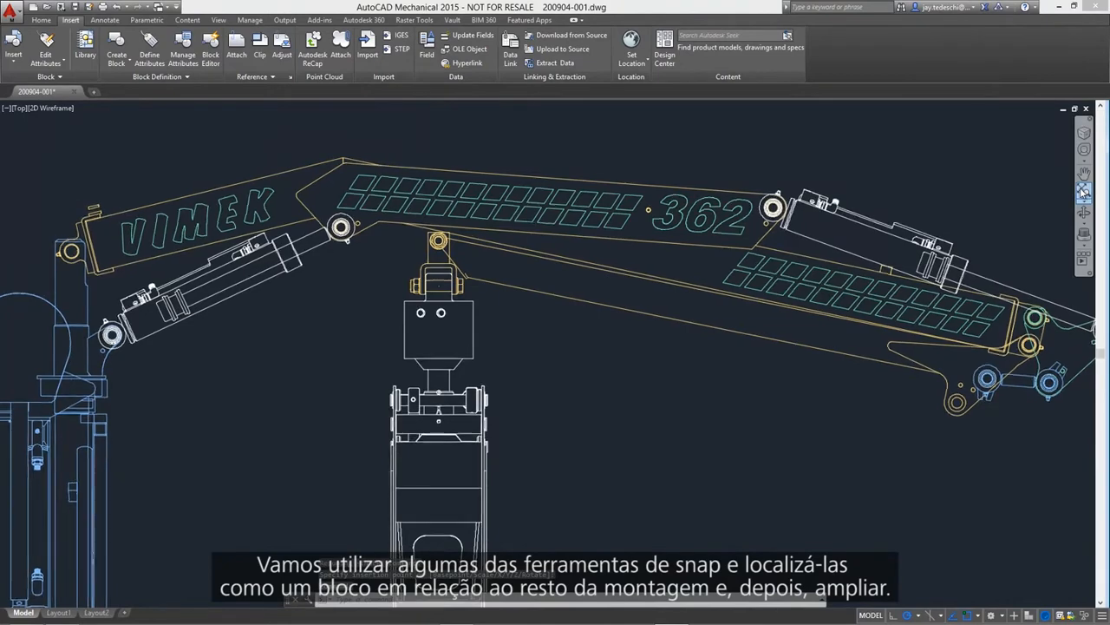
pyautogui.click(1084, 191)
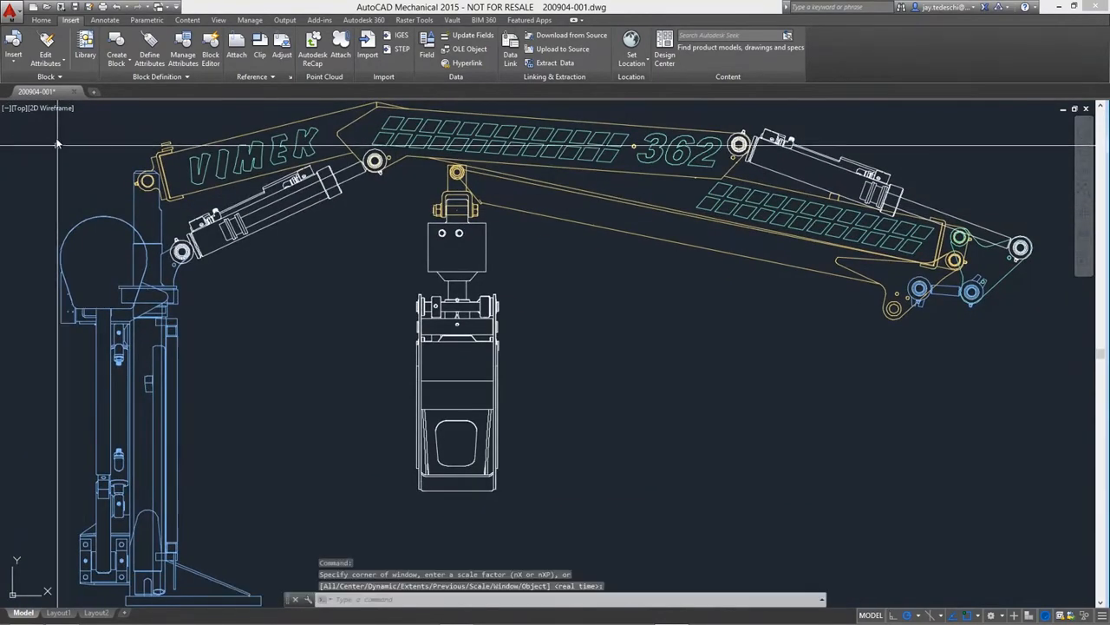
pyautogui.click(76, 7)
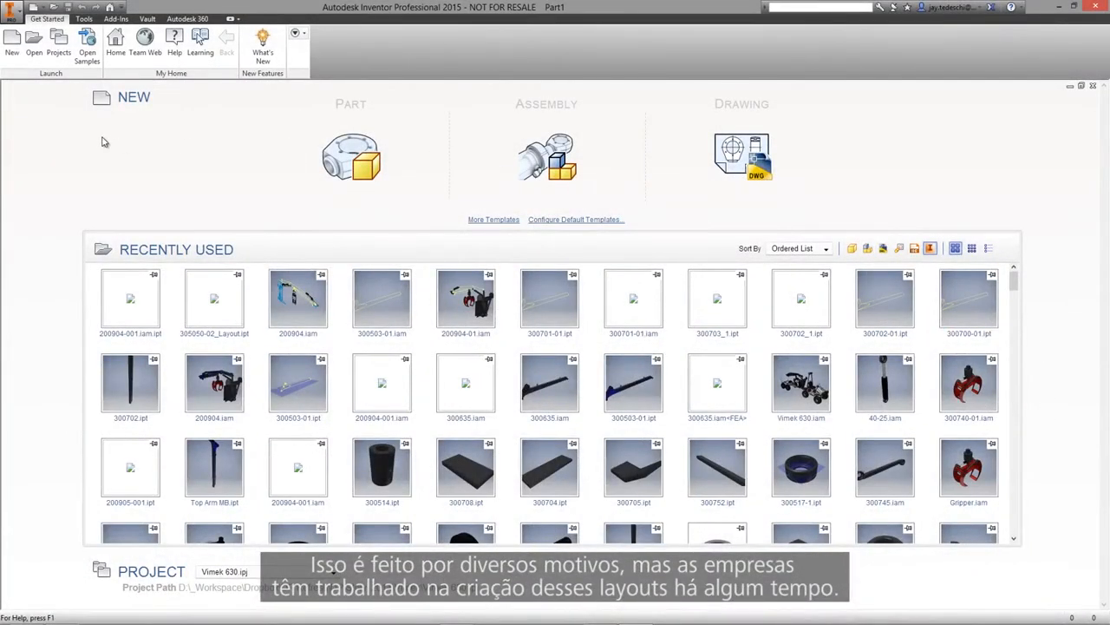
# Switch to Autodesk Inventor and open the AutoCAD DWG file 200904-001.dwg from the Layout folder, using the Import option.
pyautogui.click(34, 44)
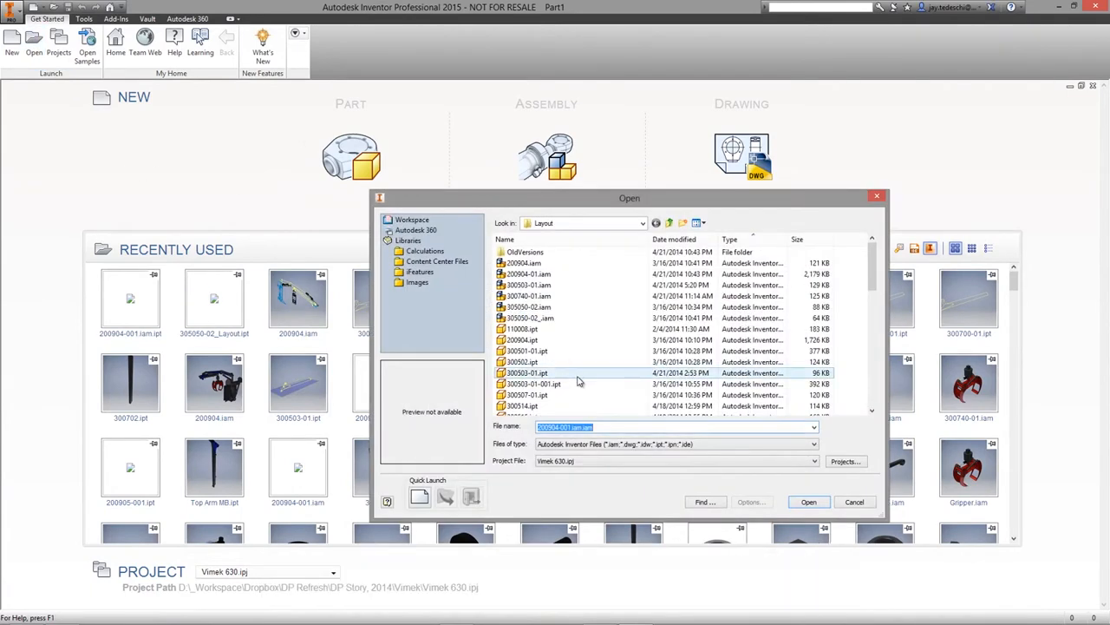
pyautogui.click(739, 447)
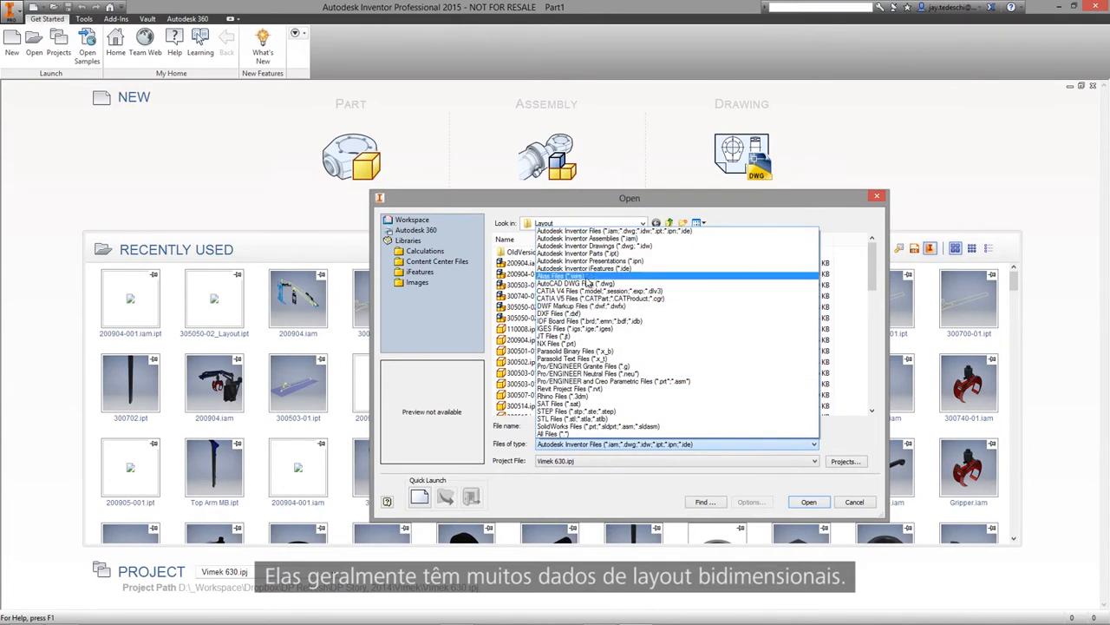
pyautogui.click(587, 284)
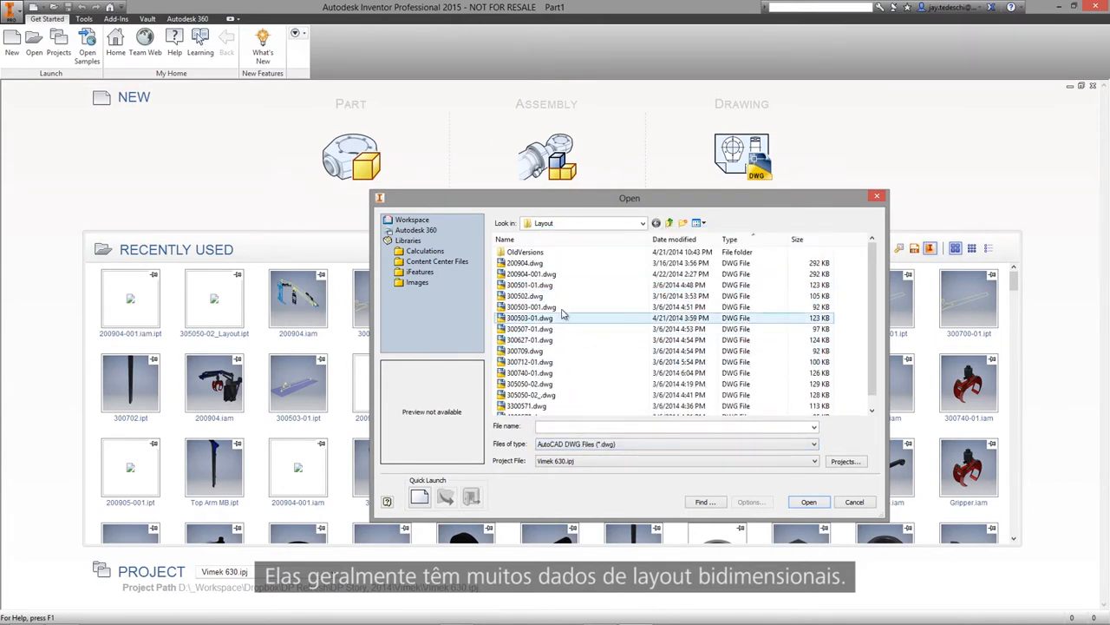
pyautogui.click(564, 274)
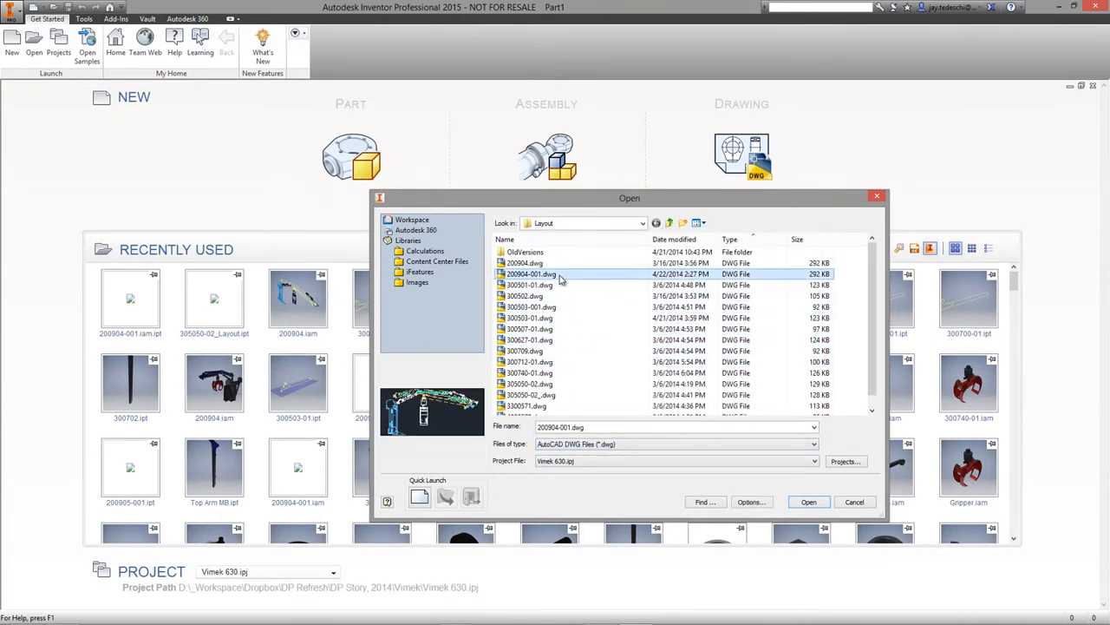
pyautogui.click(751, 502)
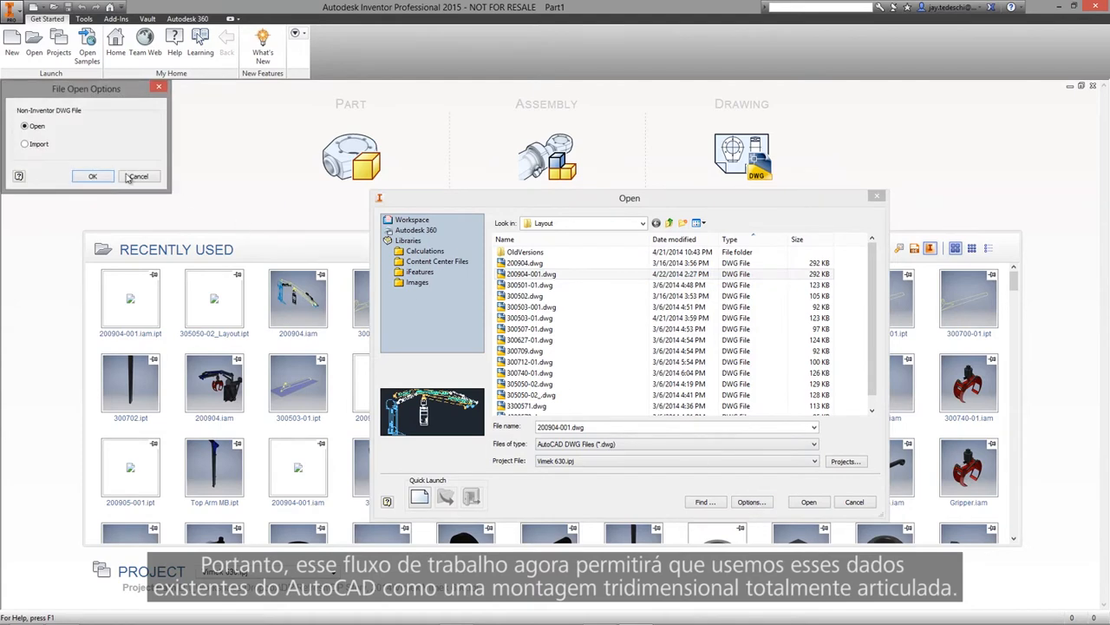
pyautogui.click(34, 149)
pyautogui.click(92, 176)
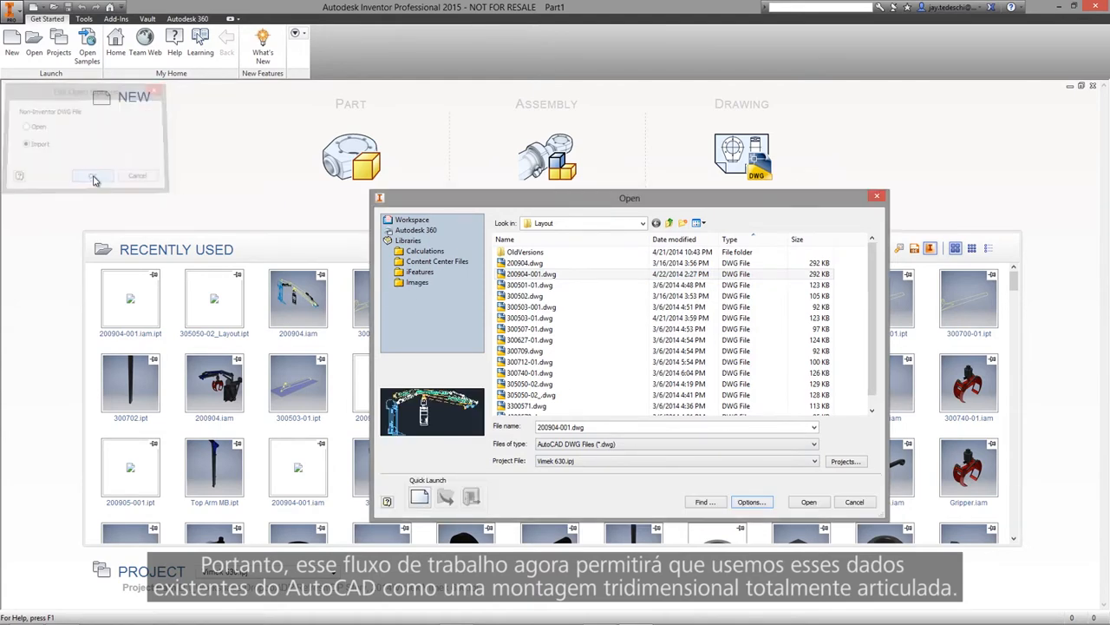
pyautogui.click(808, 503)
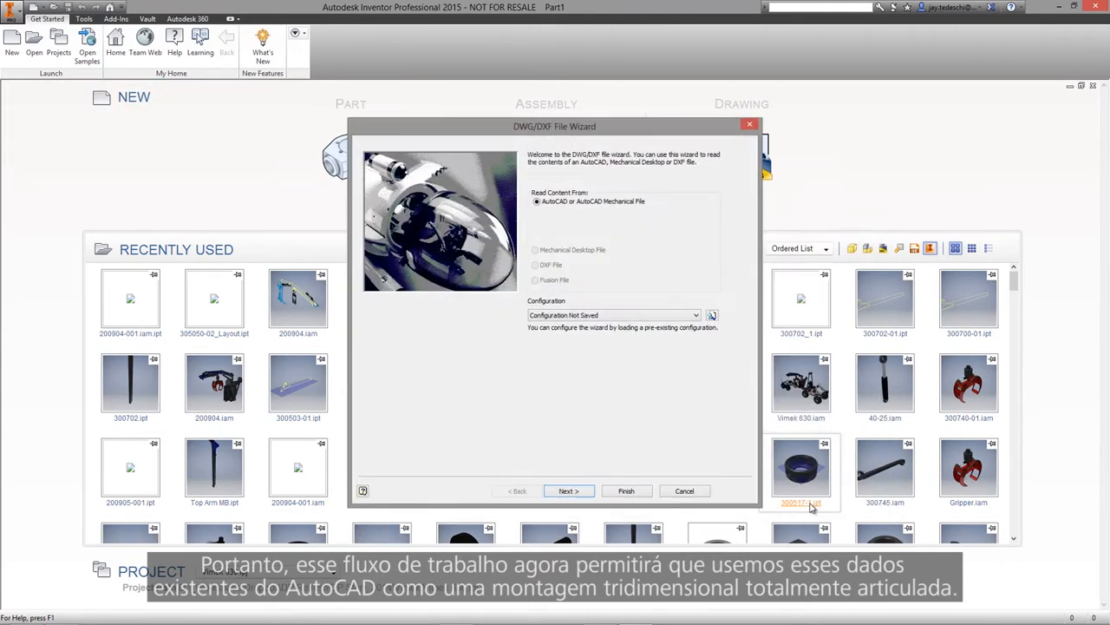
# Exclude layers 0, Hidden (ANSI) and Graphic, previewing on a black background, and finish importing the drawing as a new part.
pyautogui.click(576, 492)
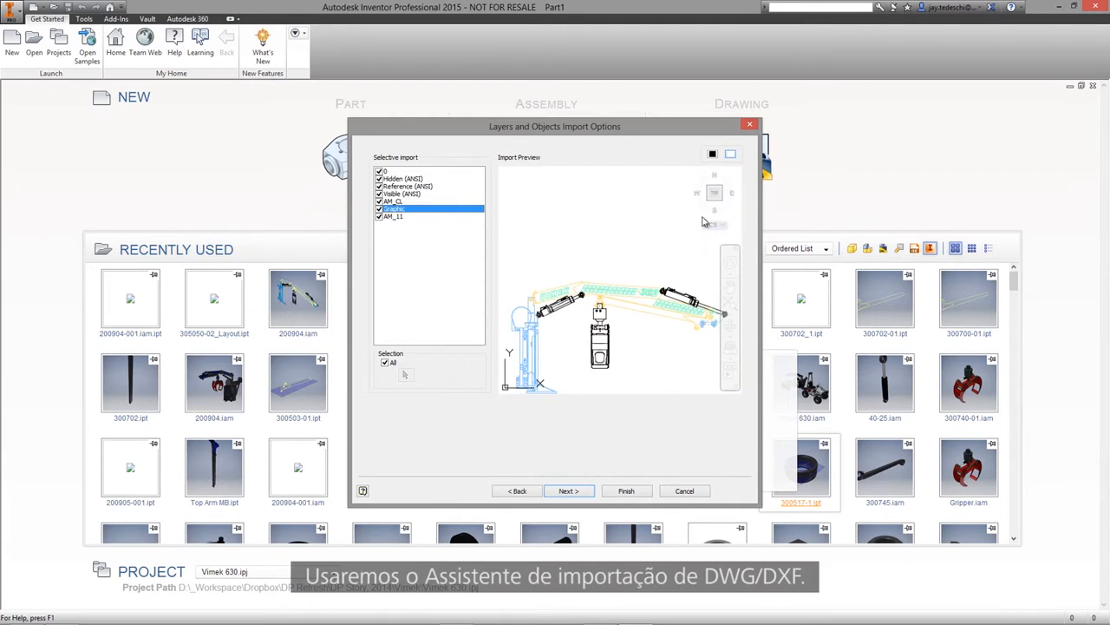
pyautogui.click(712, 154)
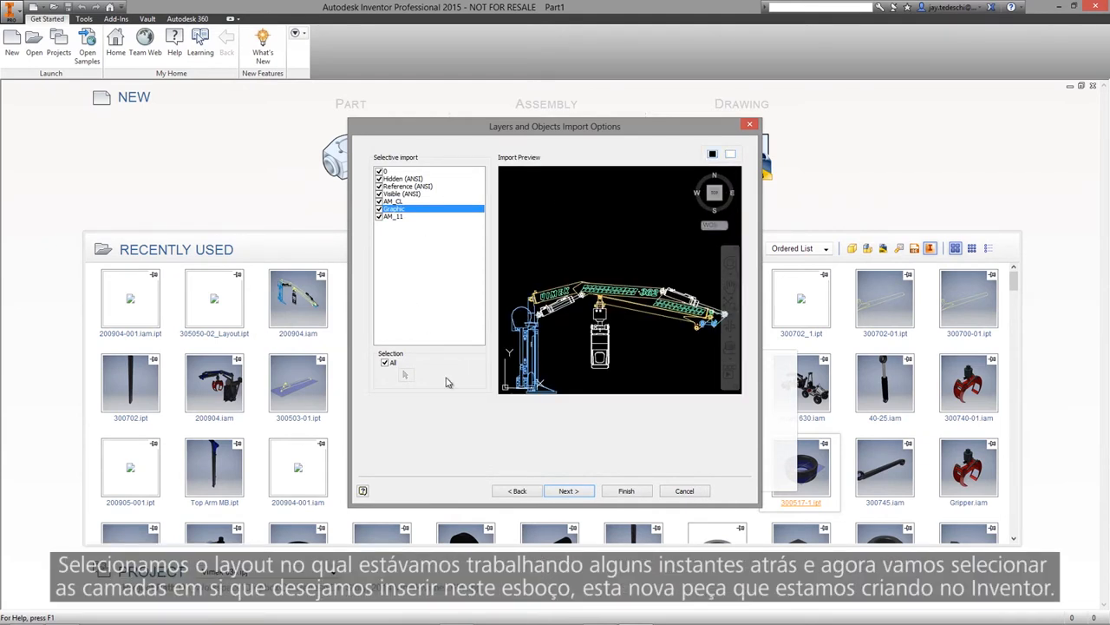
pyautogui.click(379, 171)
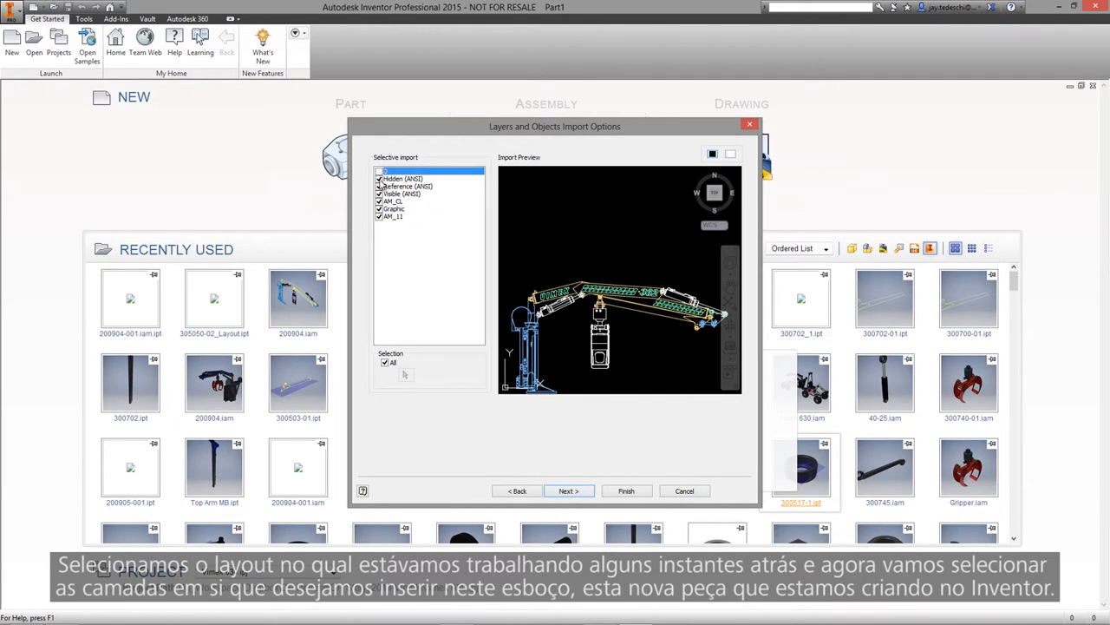
pyautogui.click(379, 178)
pyautogui.click(379, 209)
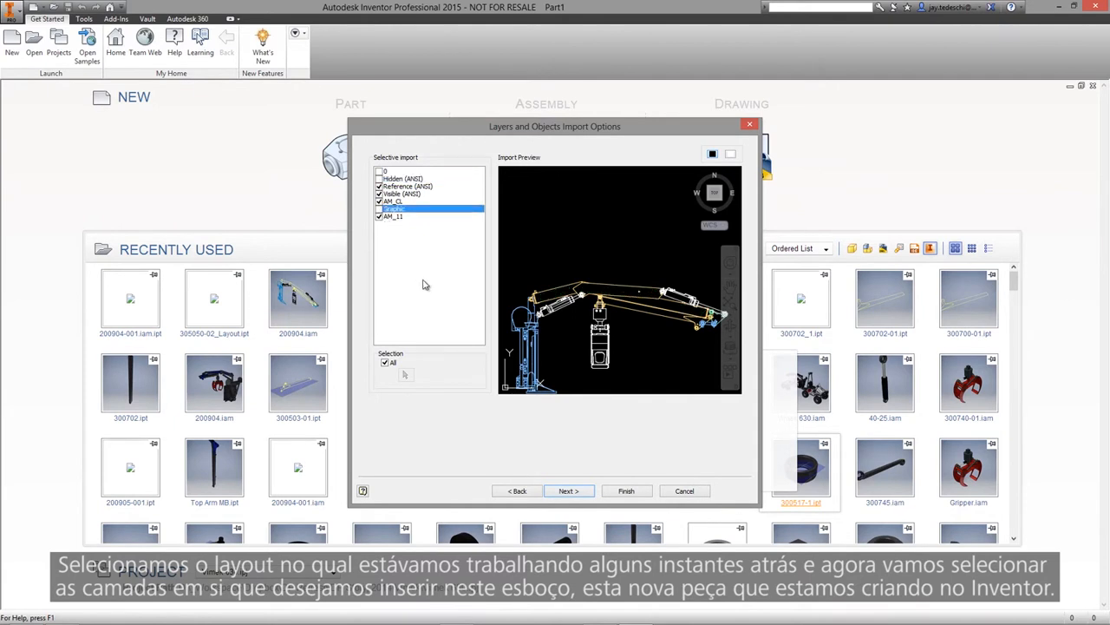
pyautogui.click(568, 491)
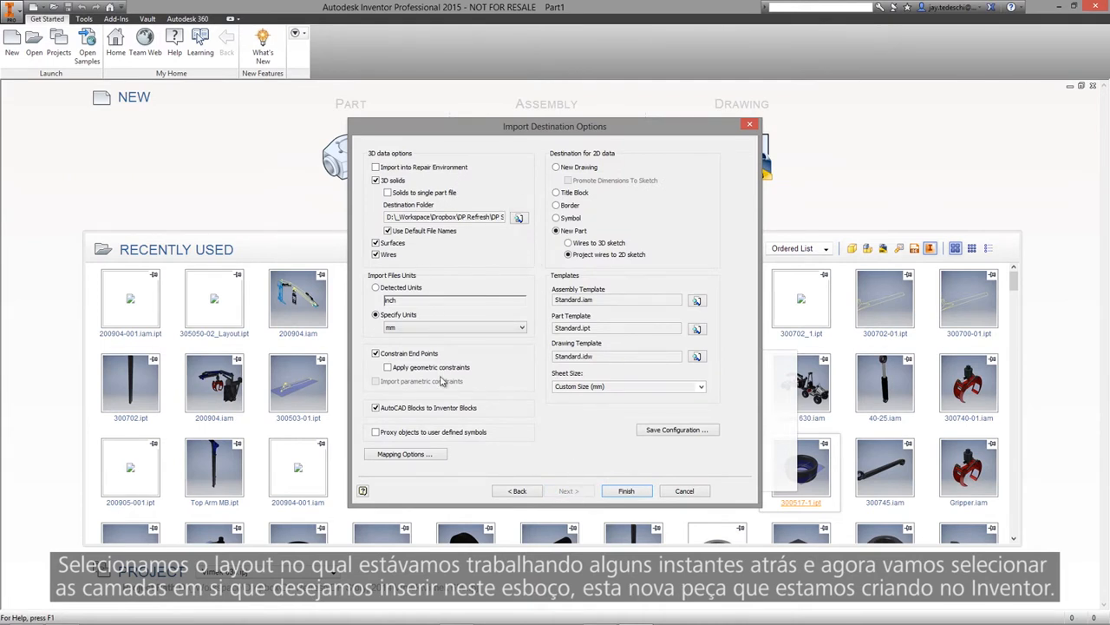
pyautogui.click(626, 491)
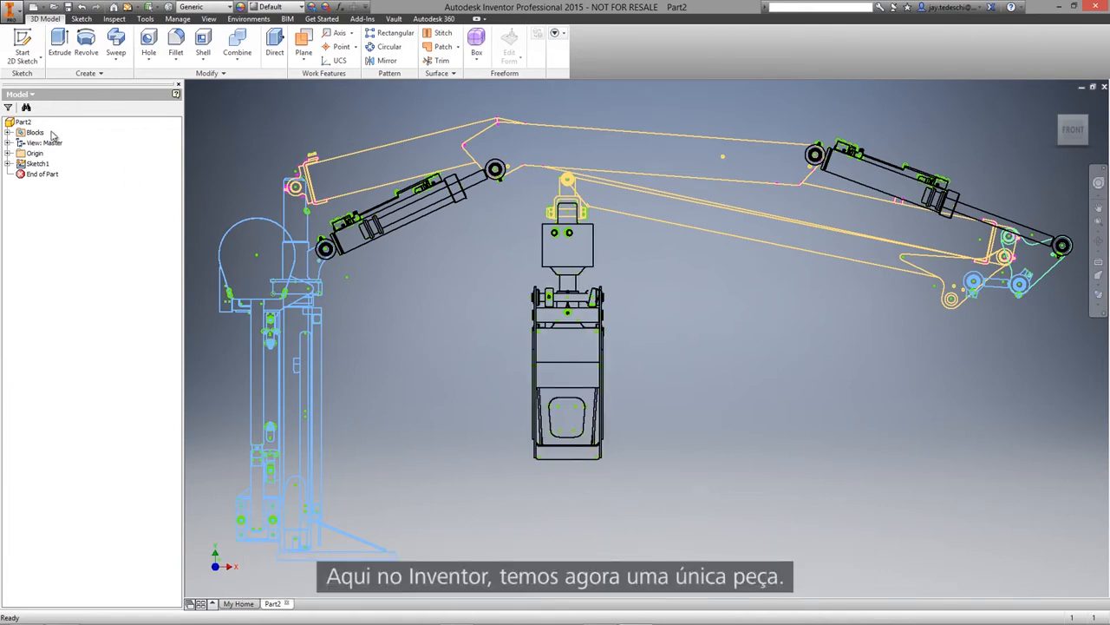
# Expand the part's list of blocks and save the imported part as 200904-001 in the Layout folder.
pyautogui.click(8, 132)
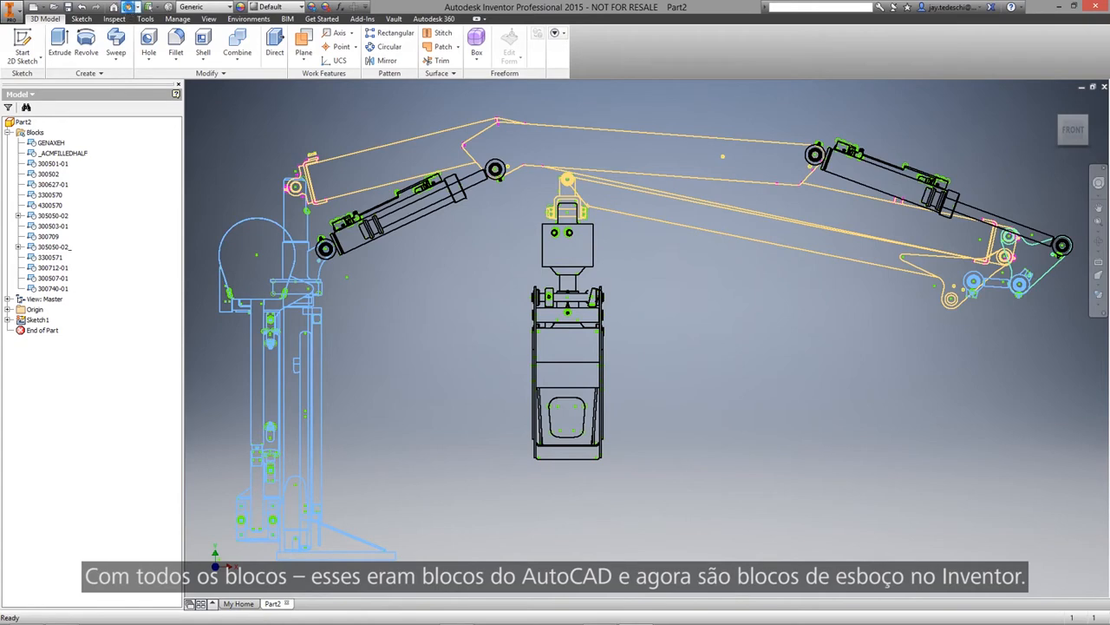
pyautogui.click(68, 7)
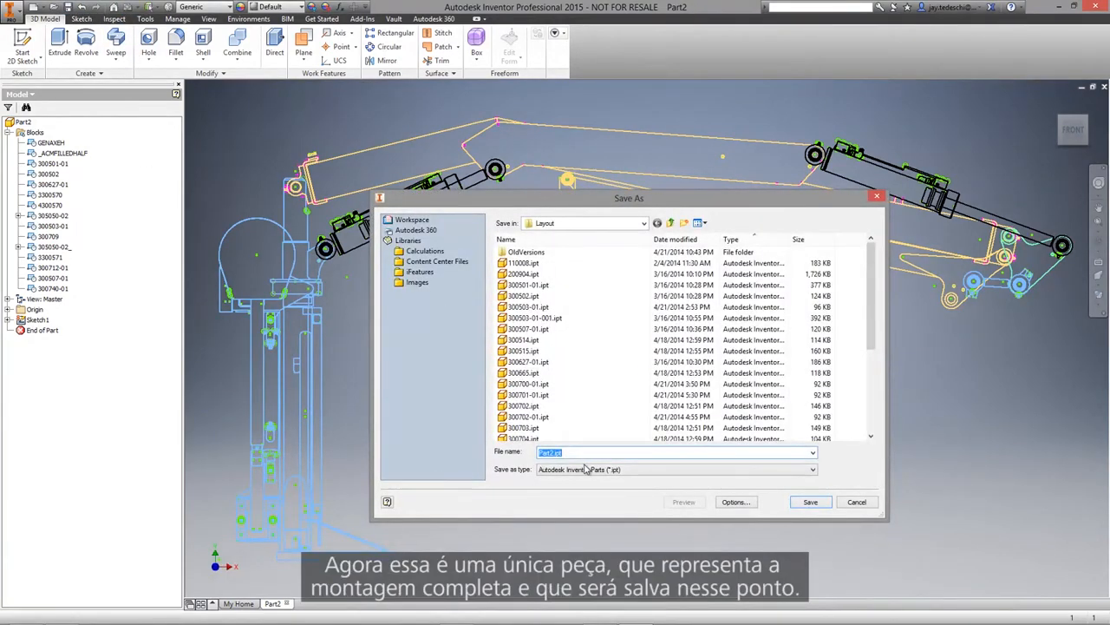
pyautogui.write('20')
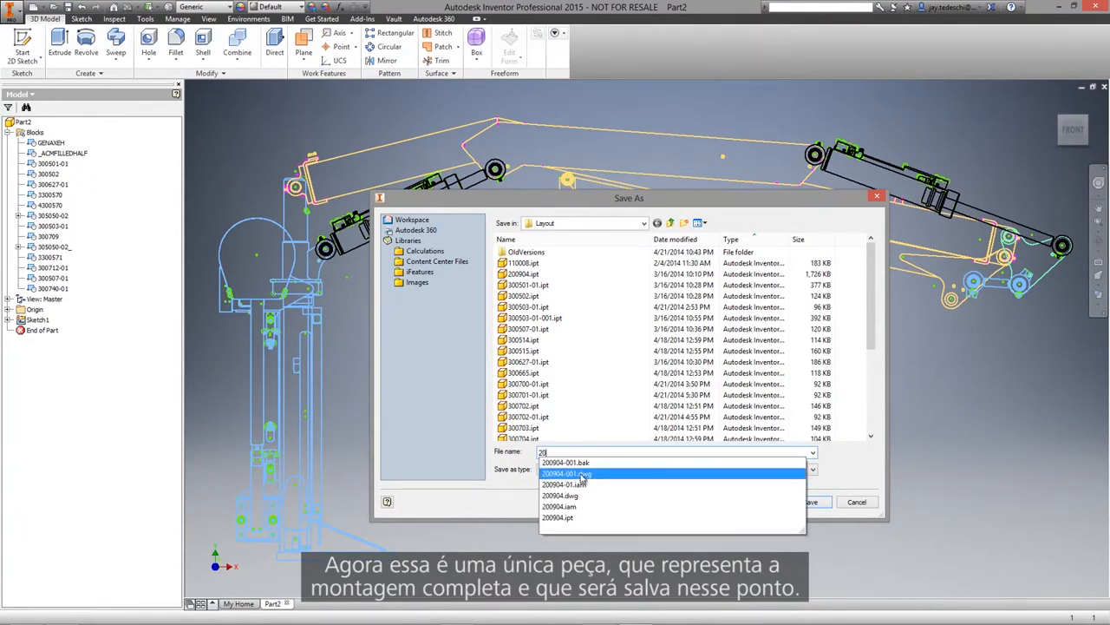
pyautogui.click(582, 476)
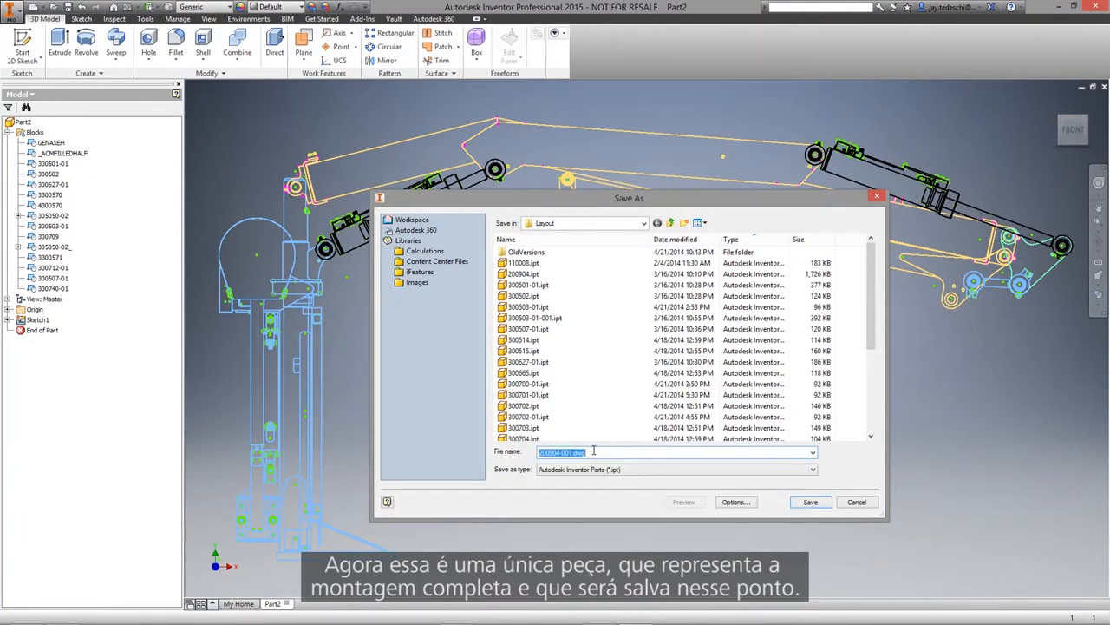
pyautogui.press('BackSpace')
pyautogui.press('BackSpace')
pyautogui.press('BackSpace')
pyautogui.press('BackSpace')
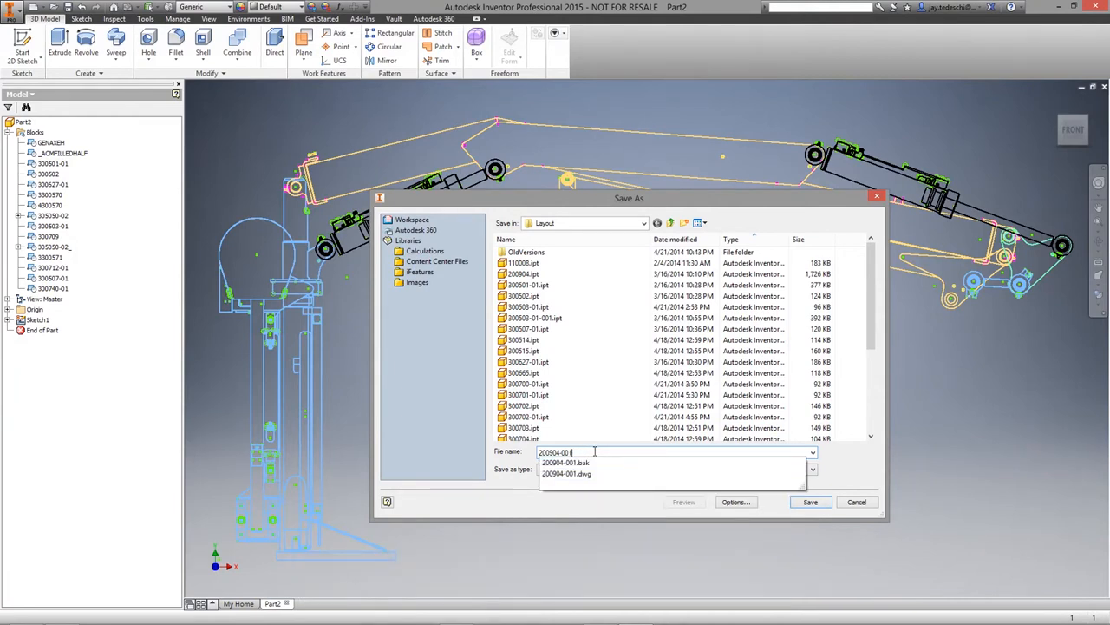
pyautogui.click(552, 510)
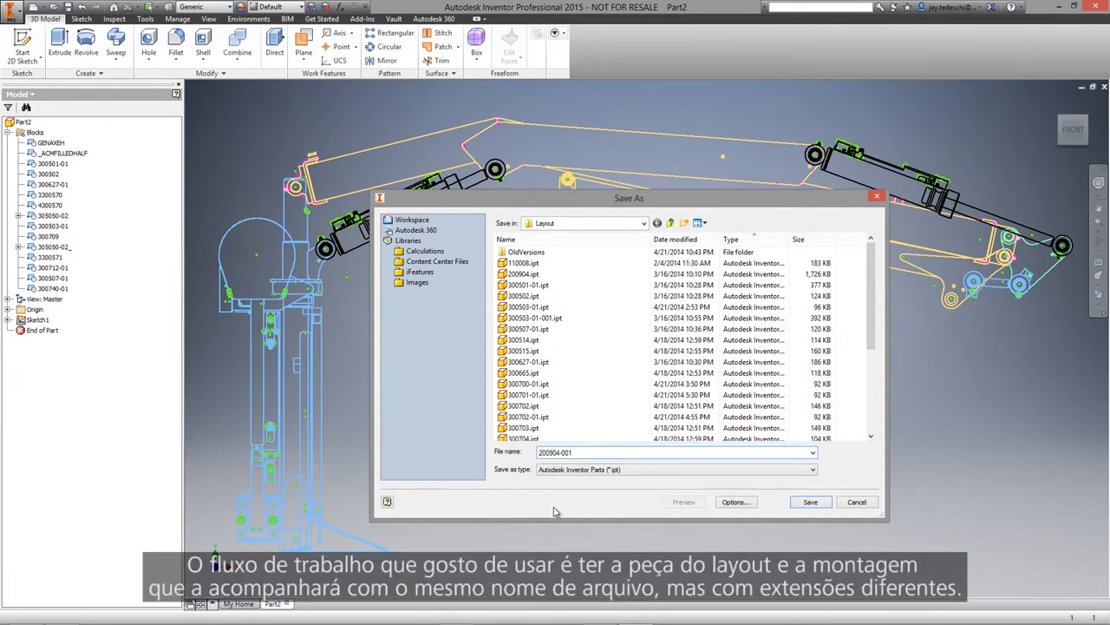
pyautogui.click(811, 502)
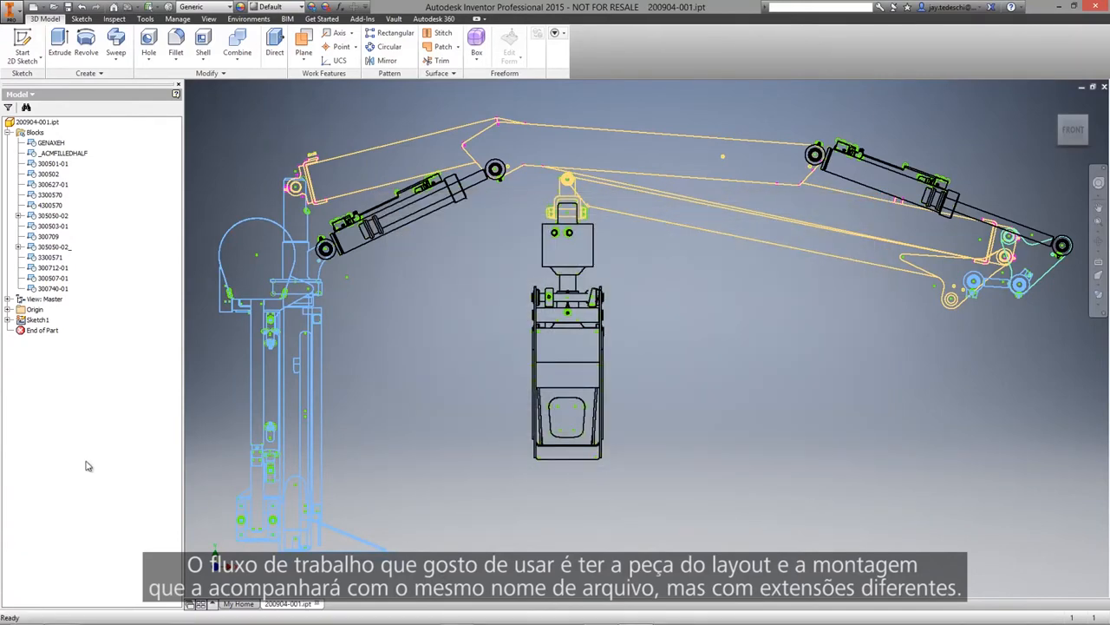
# Start Make Components, select the blocks from 300501-01 through 300740-01, and review the selection list.
pyautogui.click(177, 19)
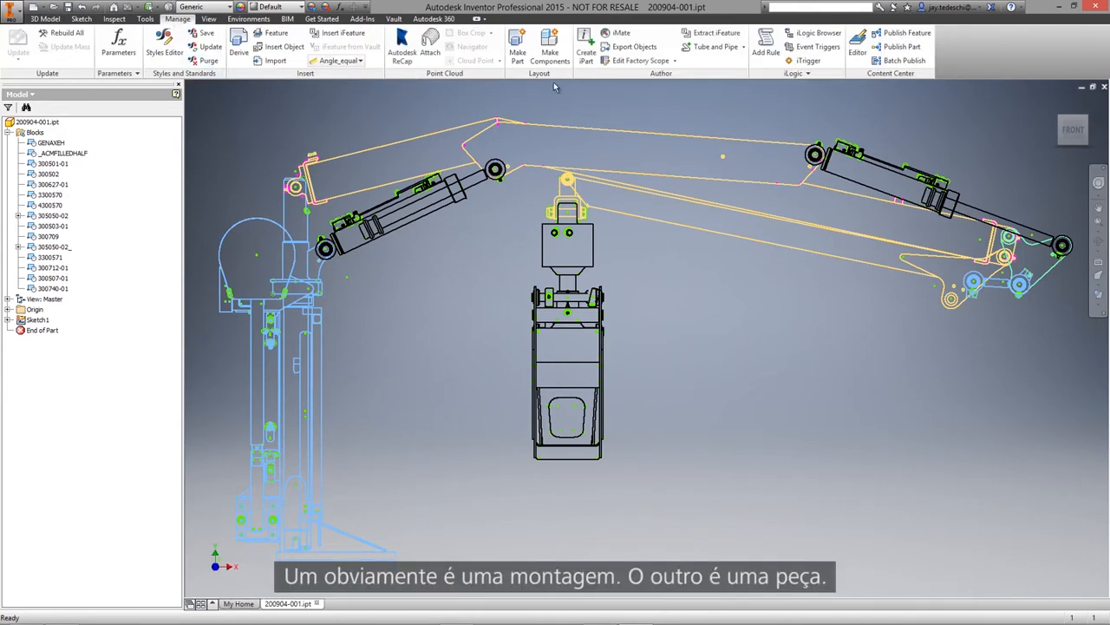
pyautogui.click(556, 51)
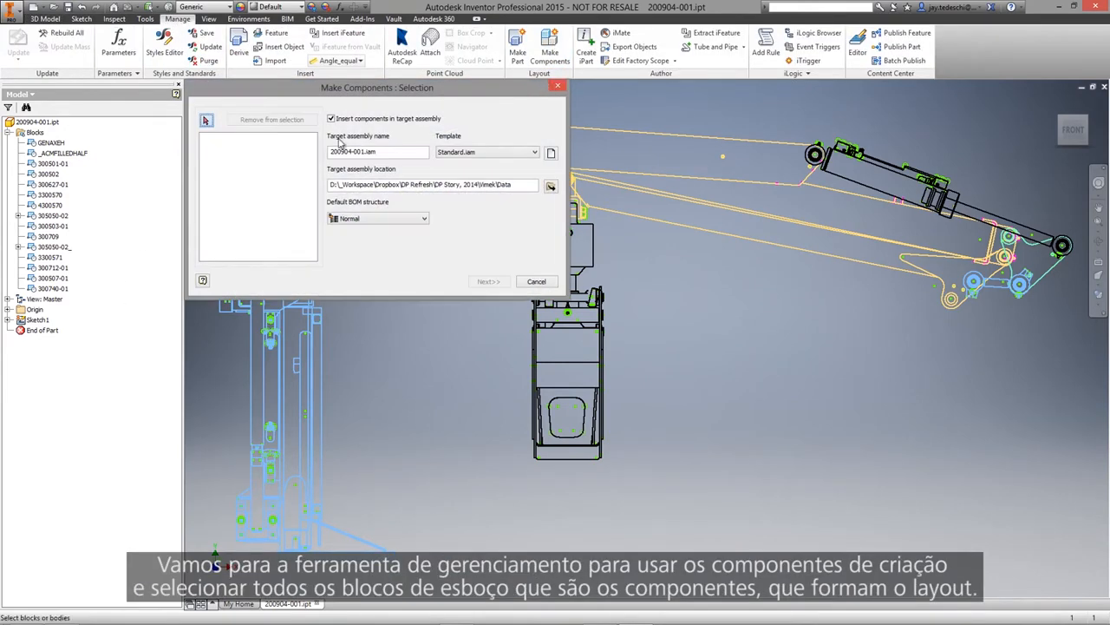
pyautogui.click(54, 164)
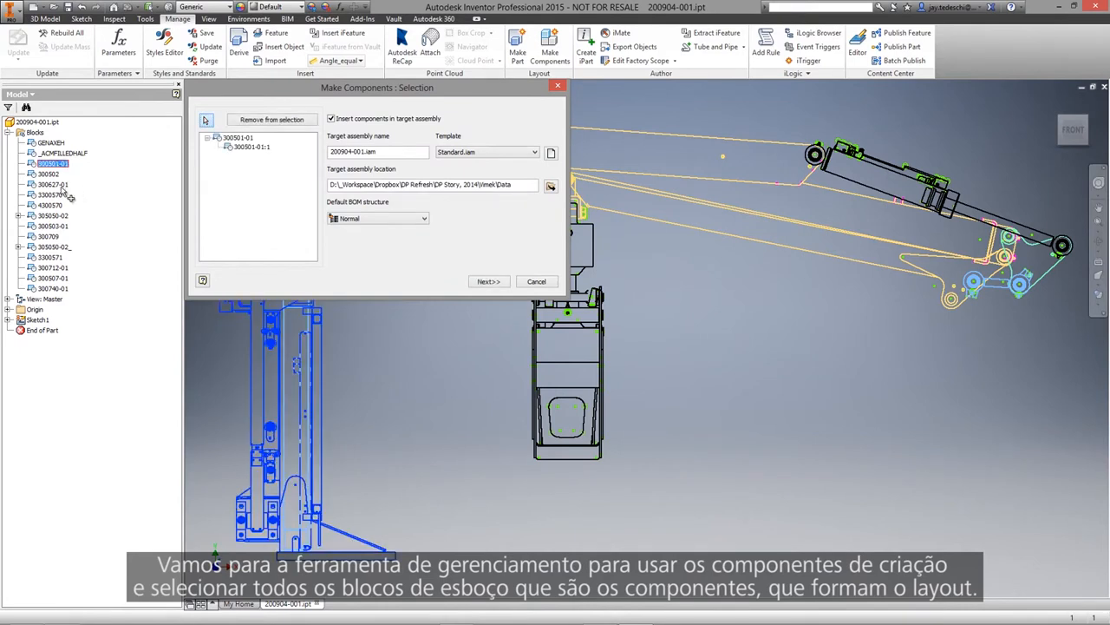
pyautogui.keyDown('shift'); pyautogui.click(54, 288); pyautogui.keyUp('shift')
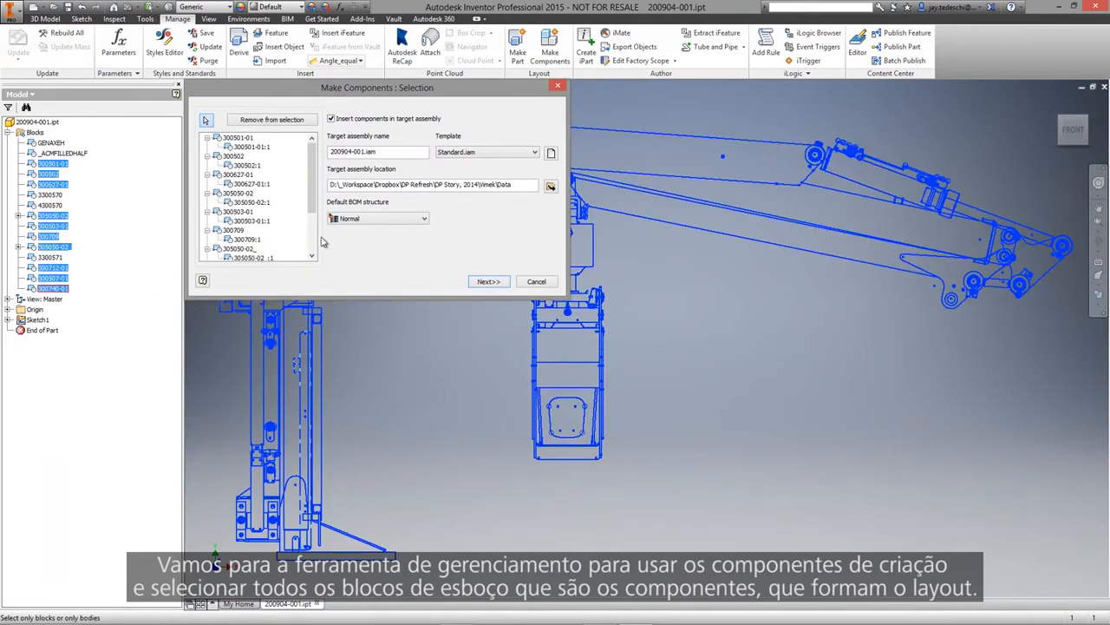
pyautogui.scroll(-1, 315, 211)
pyautogui.moveTo(315, 211); pyautogui.dragTo(319, 239)
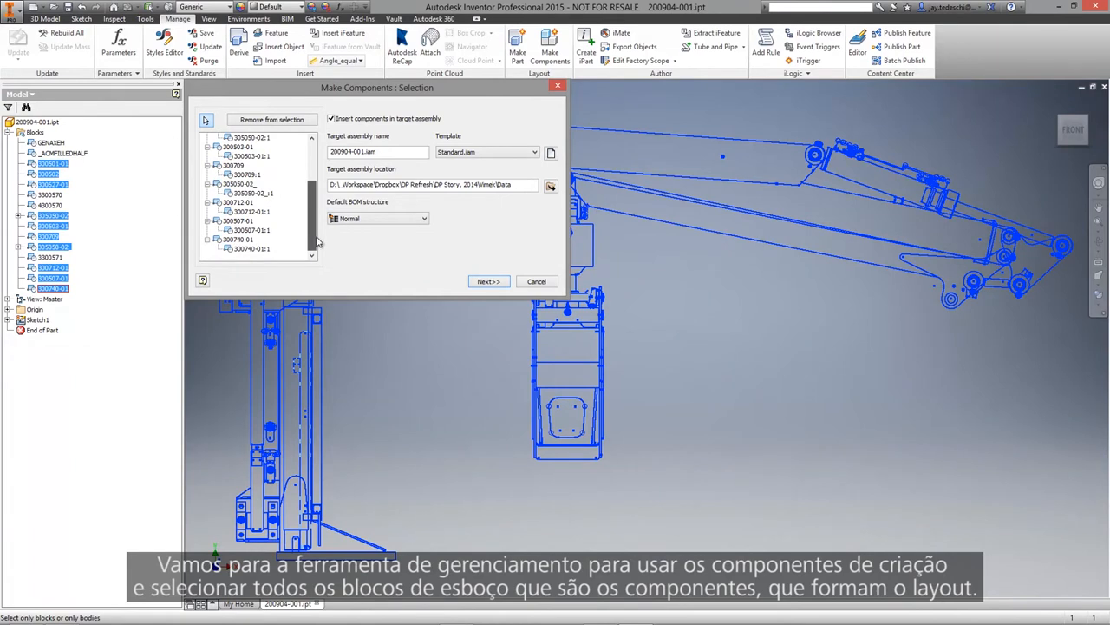
pyautogui.scroll(2, 320, 231)
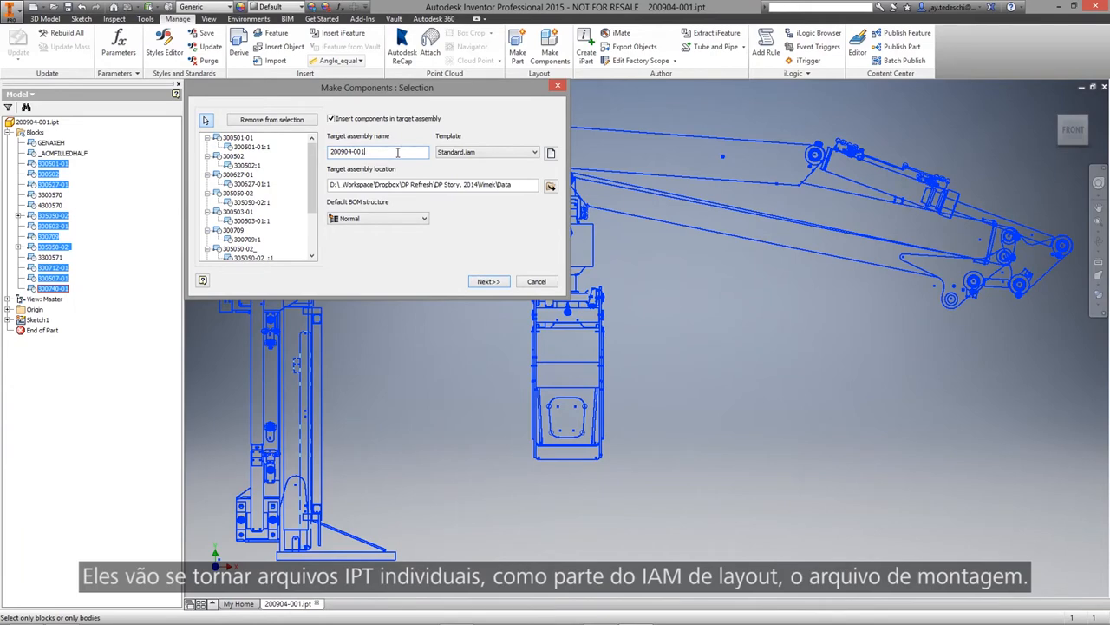
# Define a new target assembly for the components, named 200904-001.iam and located in the Layout folder.
pyautogui.click(550, 188)
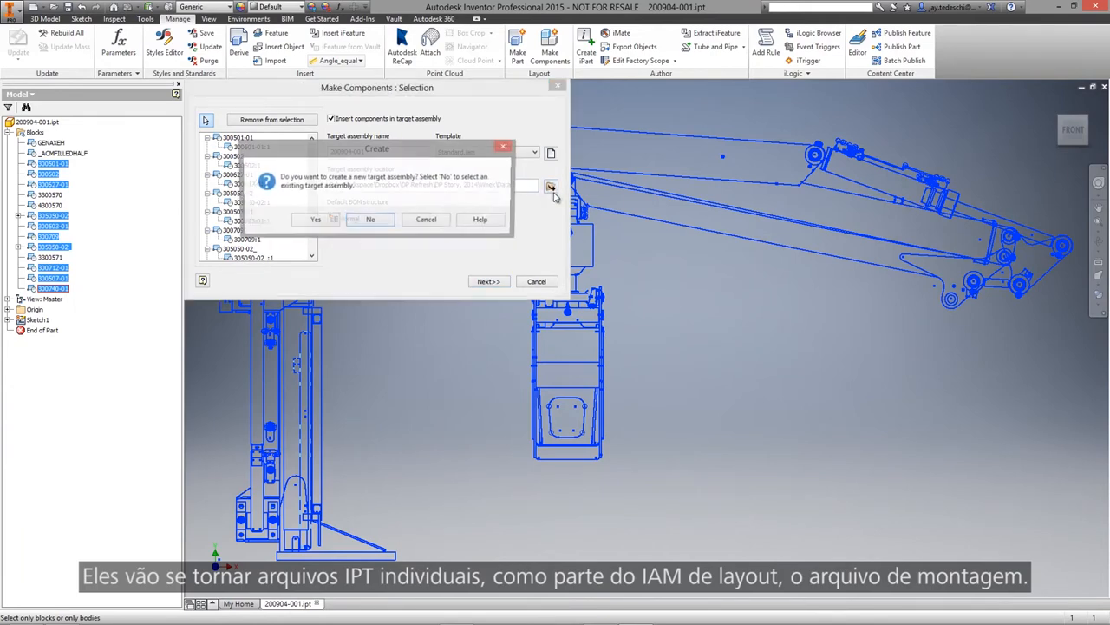
pyautogui.click(315, 222)
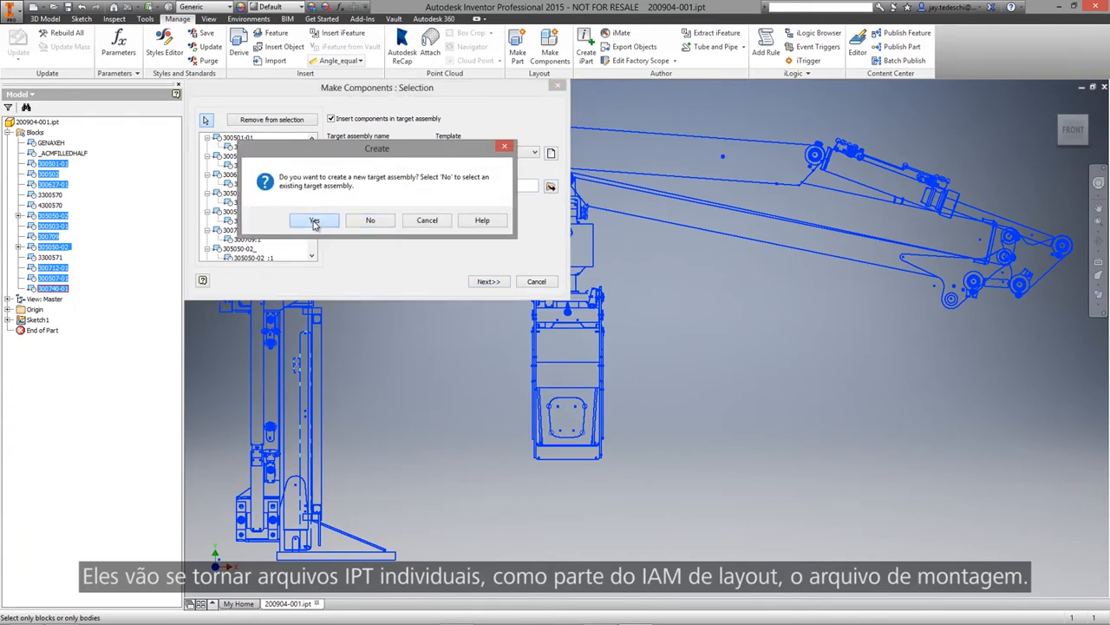
pyautogui.click(434, 347)
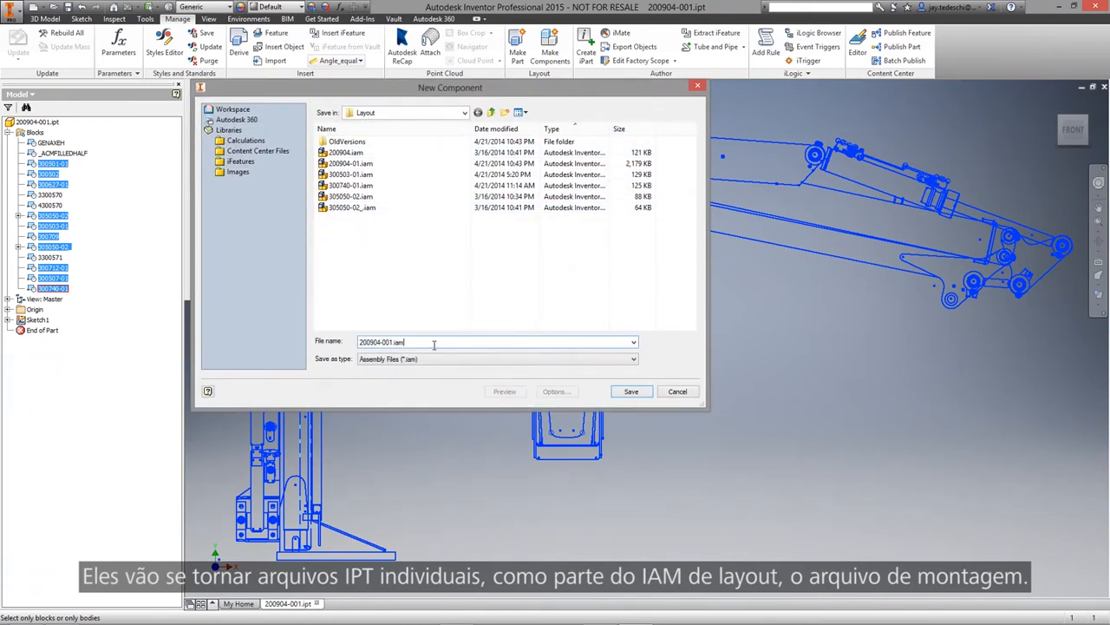
pyautogui.click(631, 393)
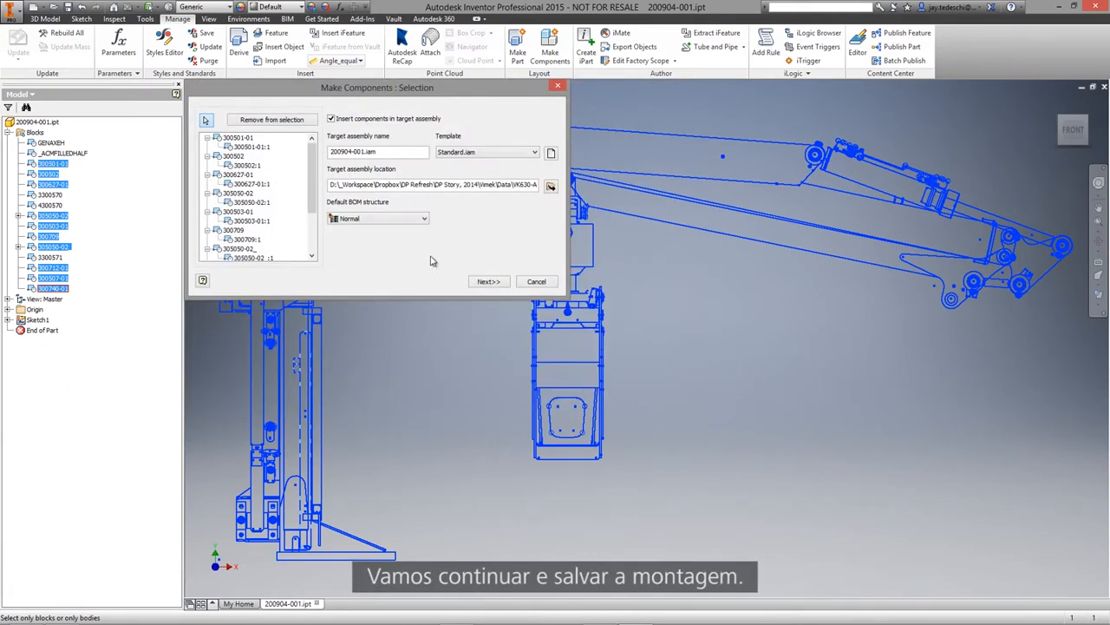
# Generate the components from the selected blocks, with equivalent assembly constraints created and the parts constrained to the layout plane.
pyautogui.click(488, 281)
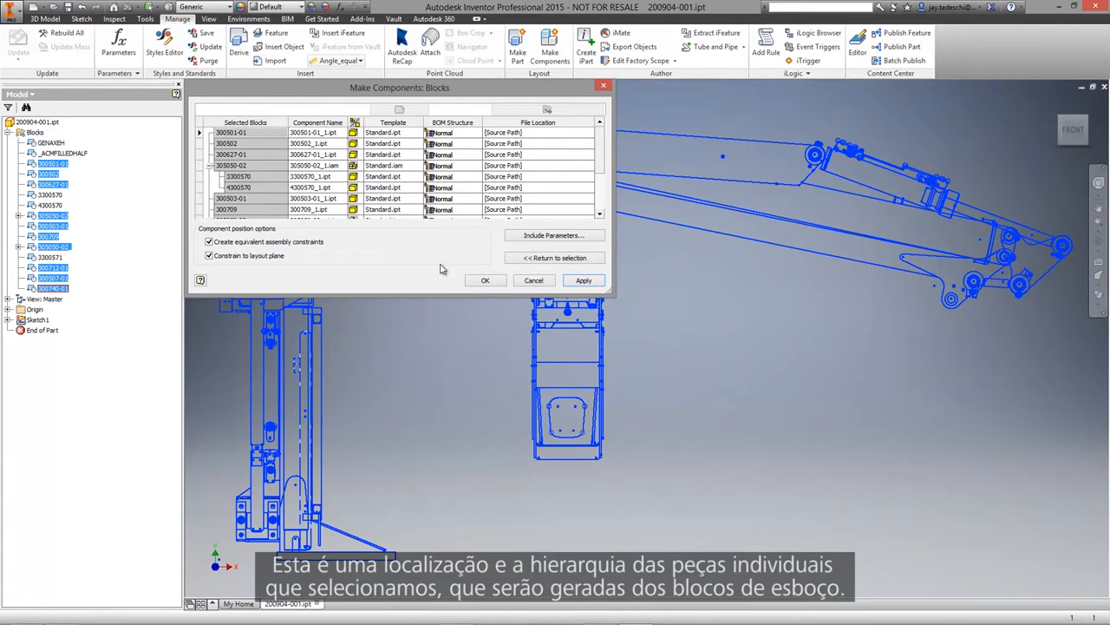
pyautogui.click(487, 282)
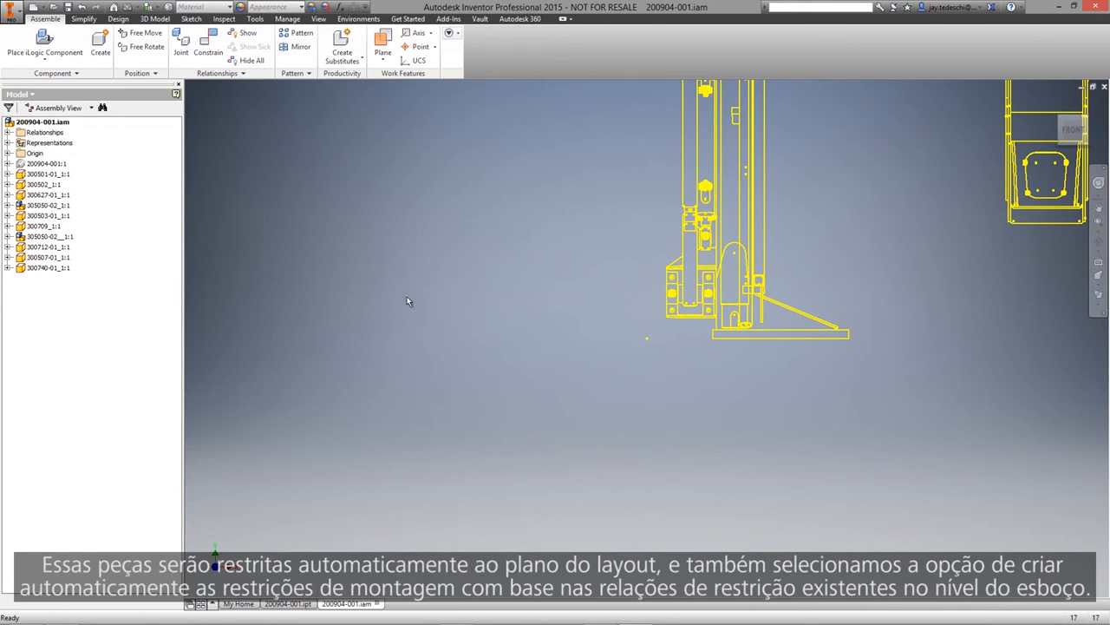
pyautogui.click(1098, 223)
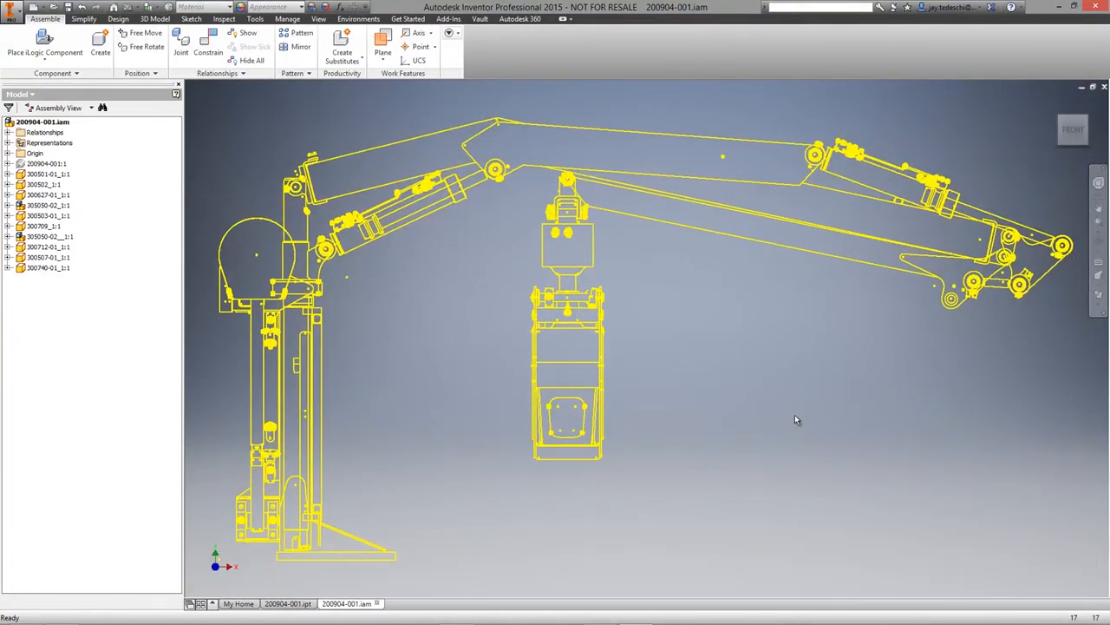
# Ground the base components 300501-01 and 300502.
pyautogui.click(318, 326)
pyautogui.rightClick(318, 326)
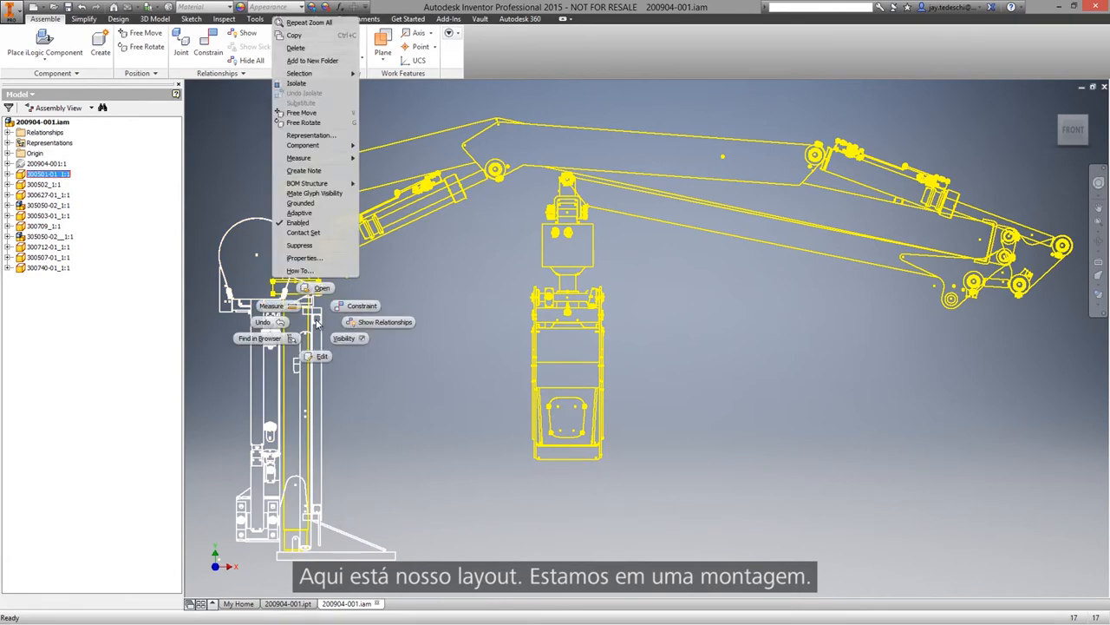
pyautogui.click(300, 203)
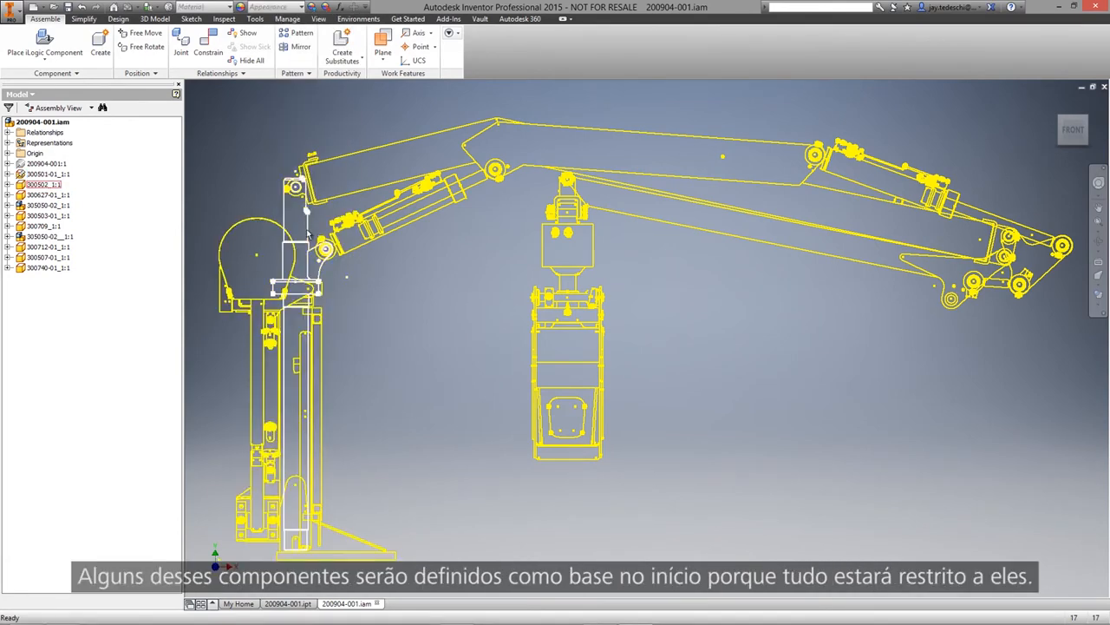
pyautogui.click(308, 228)
pyautogui.rightClick(308, 228)
pyautogui.click(330, 459)
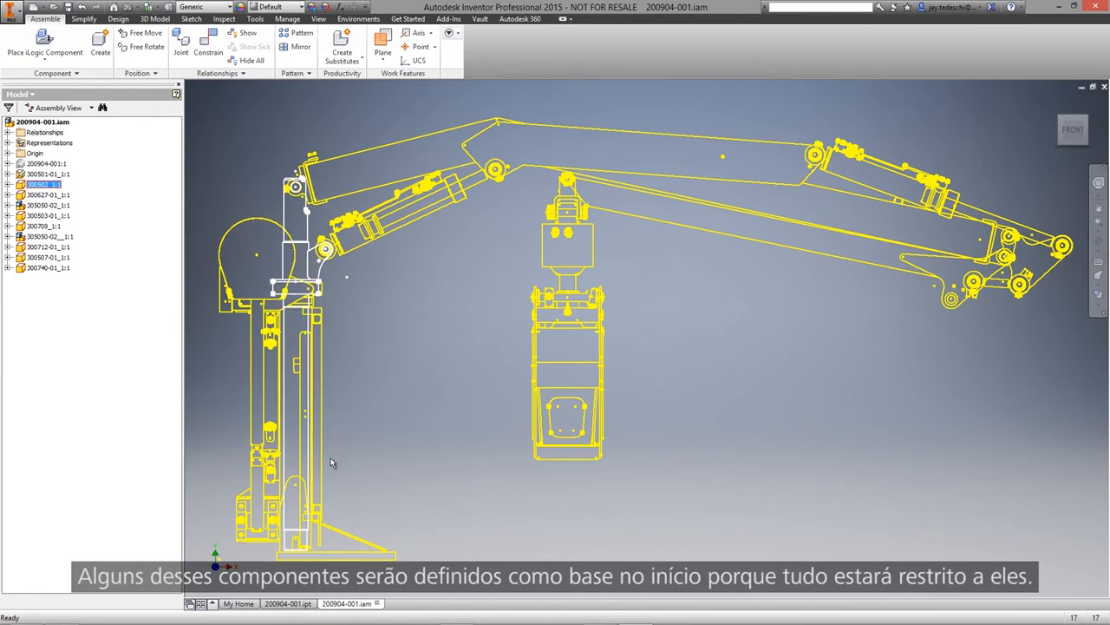
pyautogui.click(397, 396)
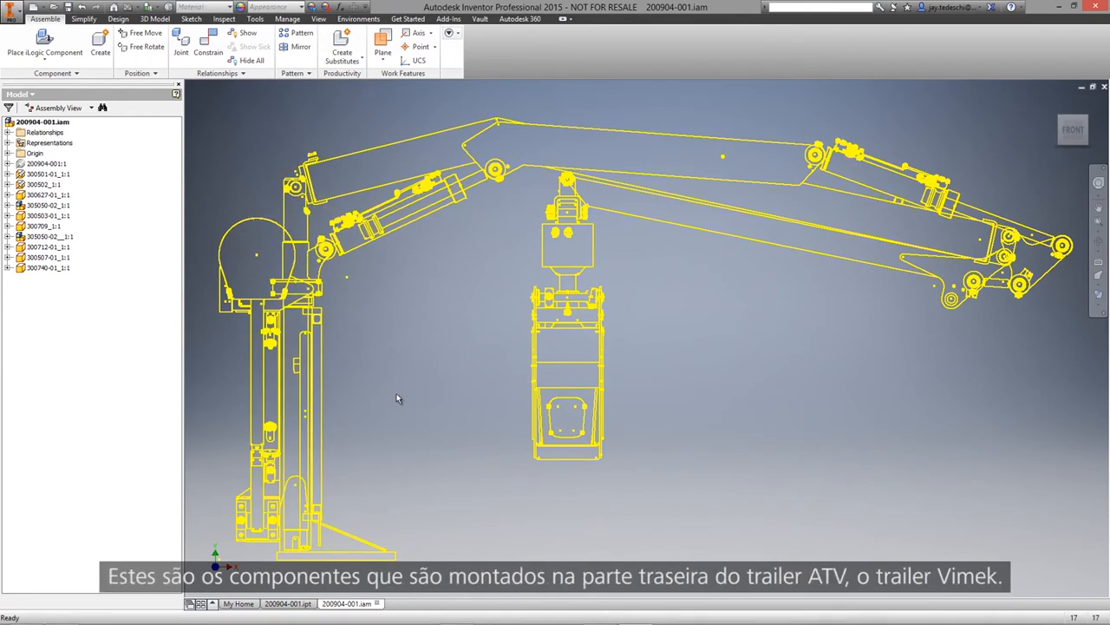
# Move the upper arm 300627-01 away from the base and mate its pivot hole axis to the base's pivot hole with 0 mm offset.
pyautogui.scroll(5, 396, 393)
pyautogui.scroll(5, 397, 392)
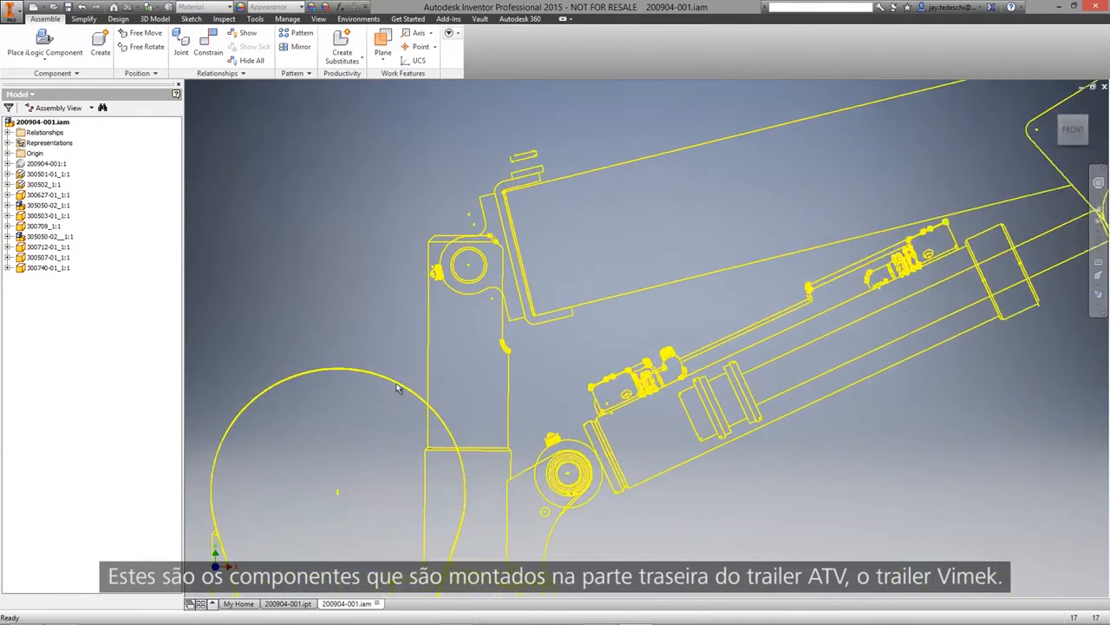
pyautogui.scroll(5, 397, 388)
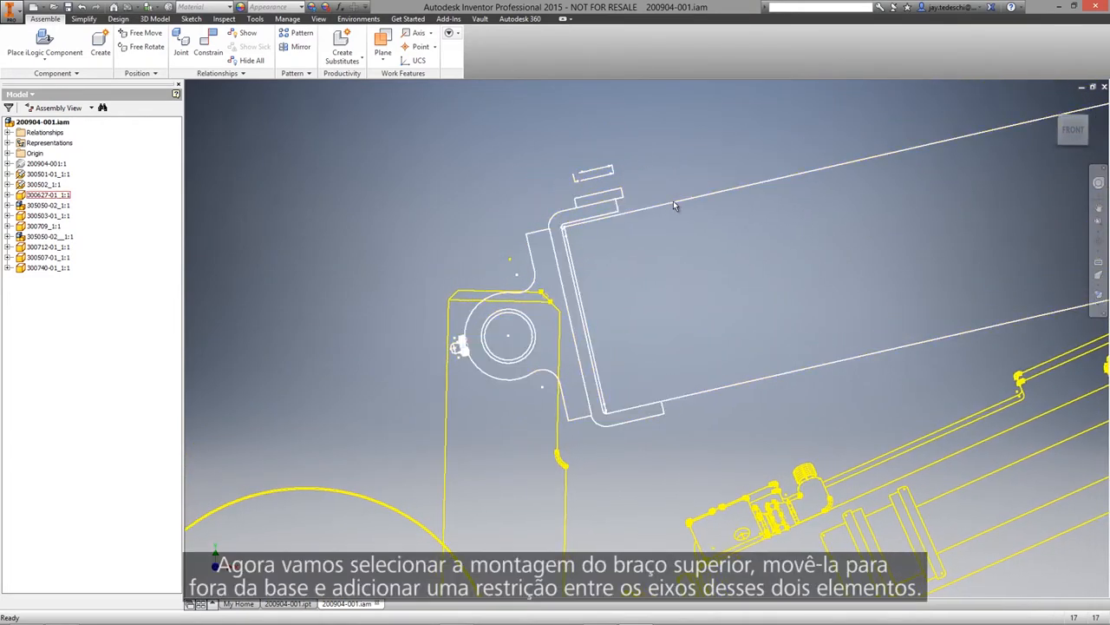
pyautogui.click(681, 191)
pyautogui.moveTo(680, 191); pyautogui.dragTo(778, 102)
pyautogui.click(419, 153)
pyautogui.rightClick(419, 153)
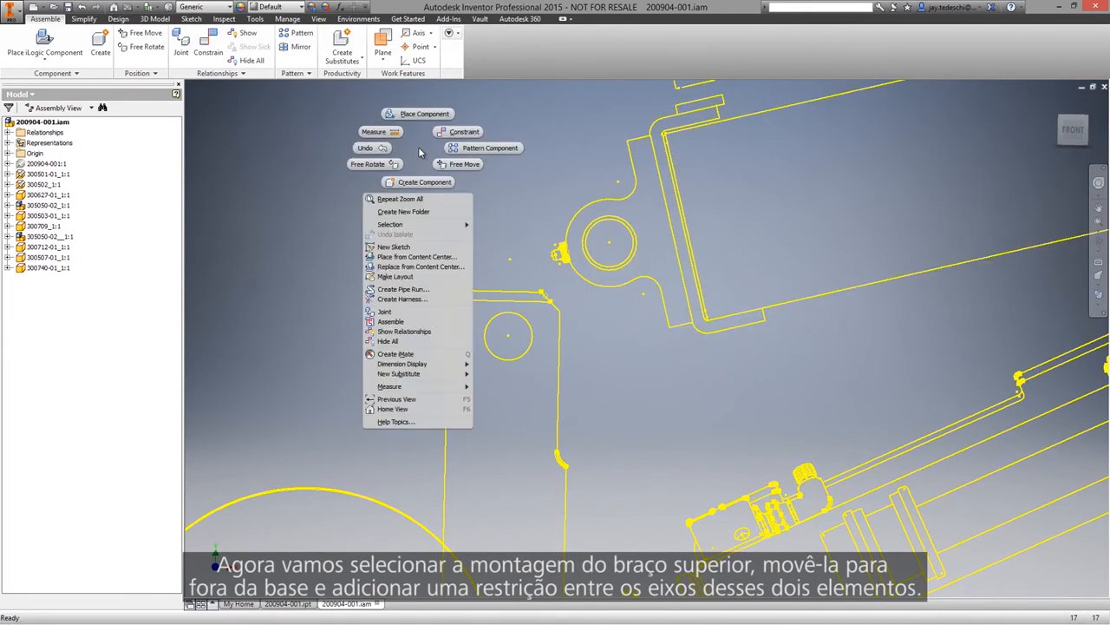
pyautogui.click(453, 142)
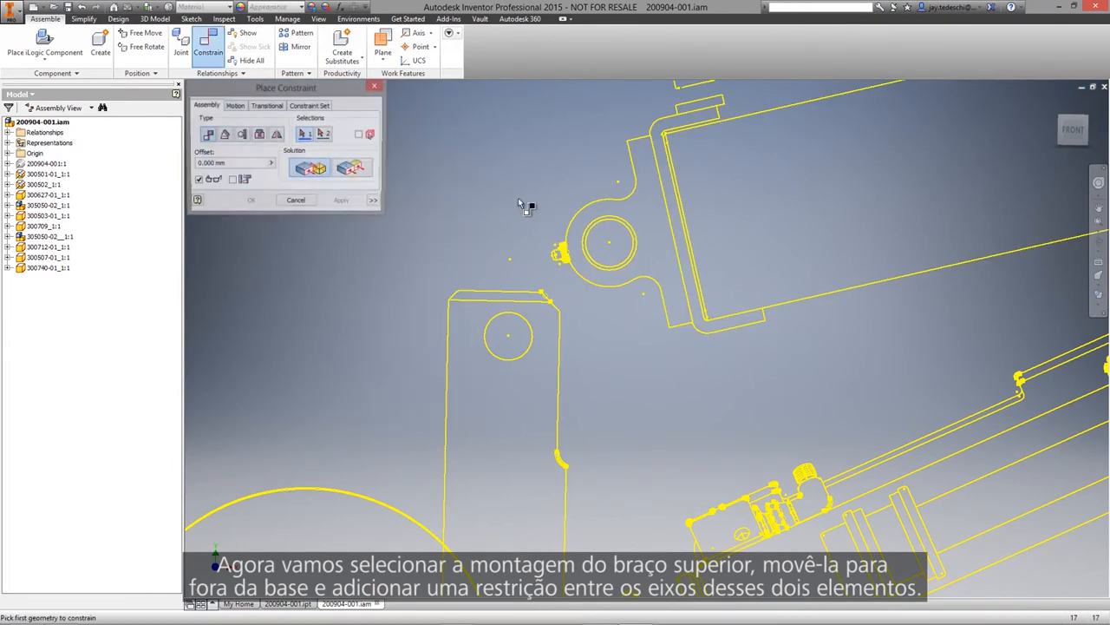
pyautogui.click(623, 227)
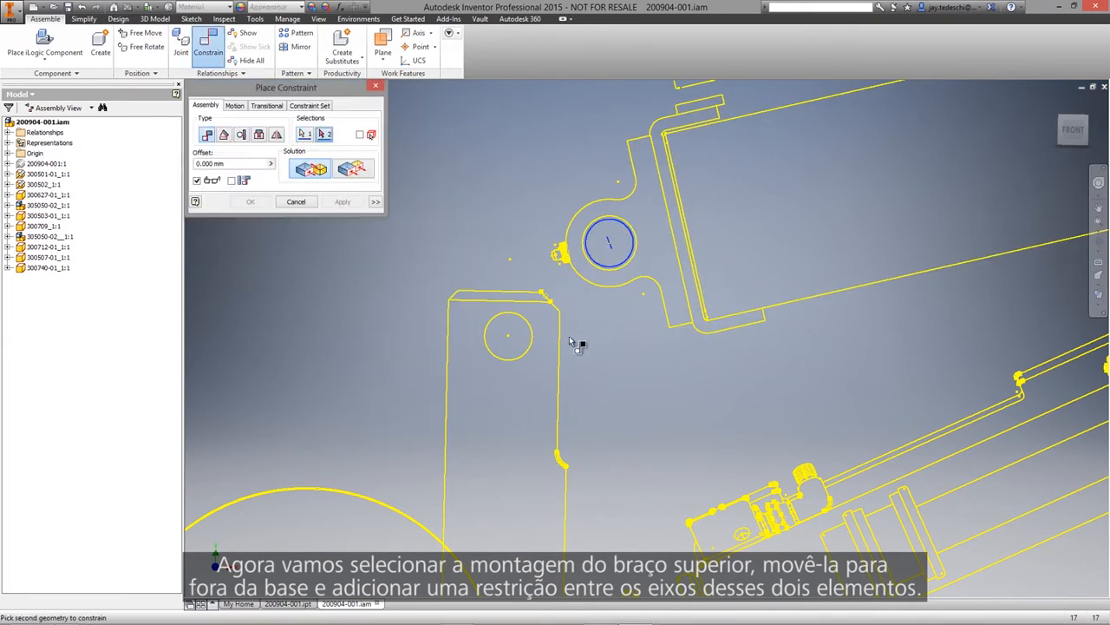
pyautogui.click(525, 324)
pyautogui.click(247, 202)
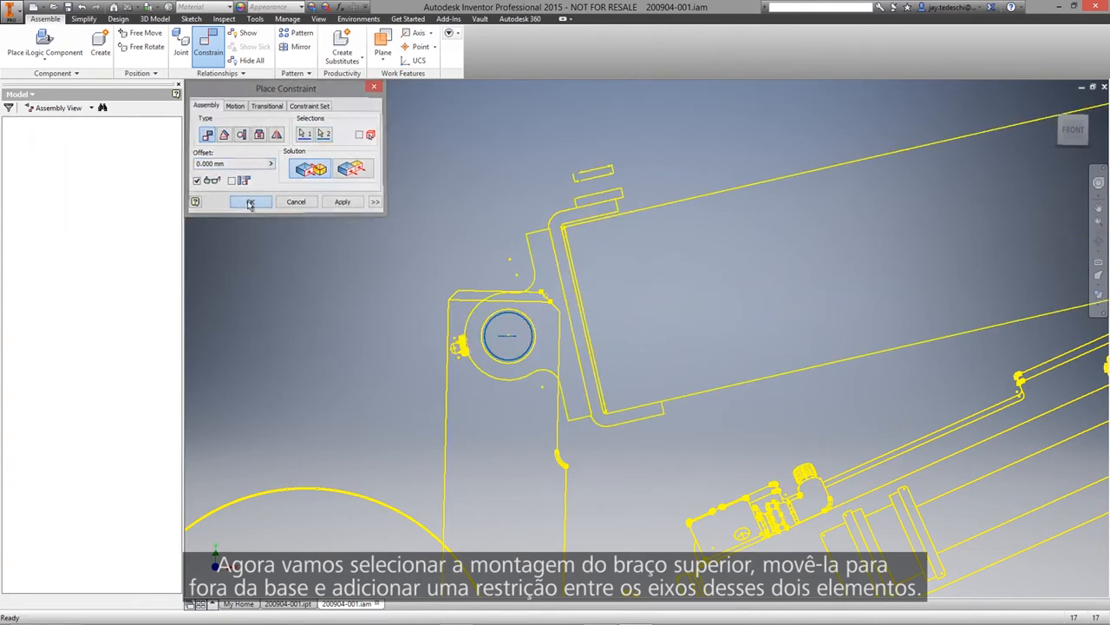
# Swing the upper arm about its base pivot to test the new constraint, and undo the move.
pyautogui.scroll(-5, 254, 205)
pyautogui.scroll(-2, 265, 205)
pyautogui.moveTo(520, 252); pyautogui.dragTo(813, 204)
pyautogui.click(676, 141)
pyautogui.rightClick(676, 138)
pyautogui.click(627, 137)
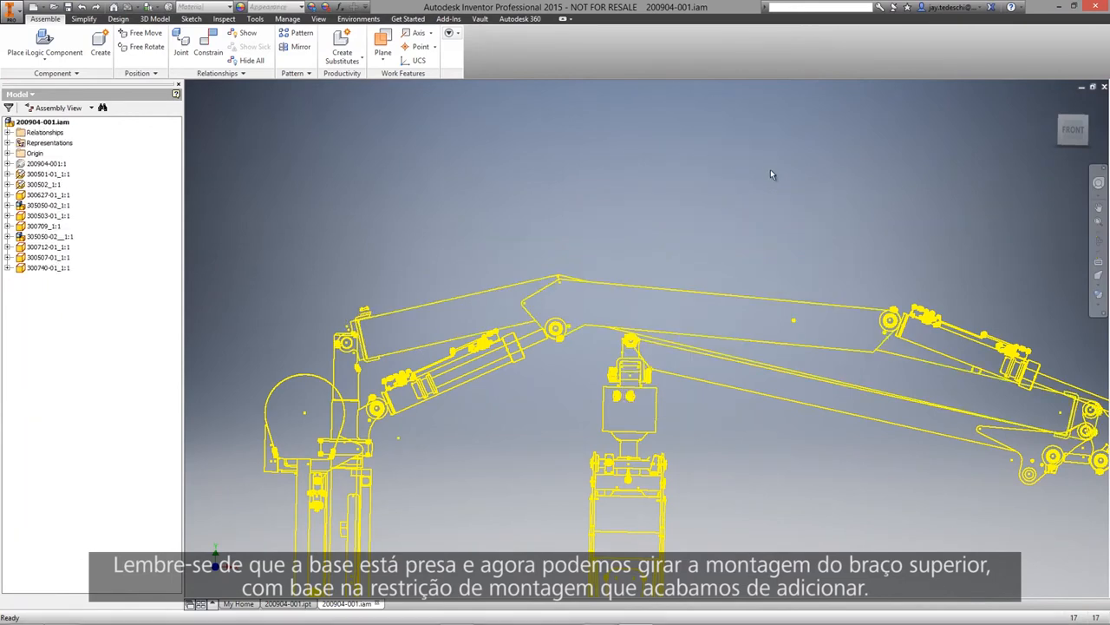
pyautogui.click(1098, 224)
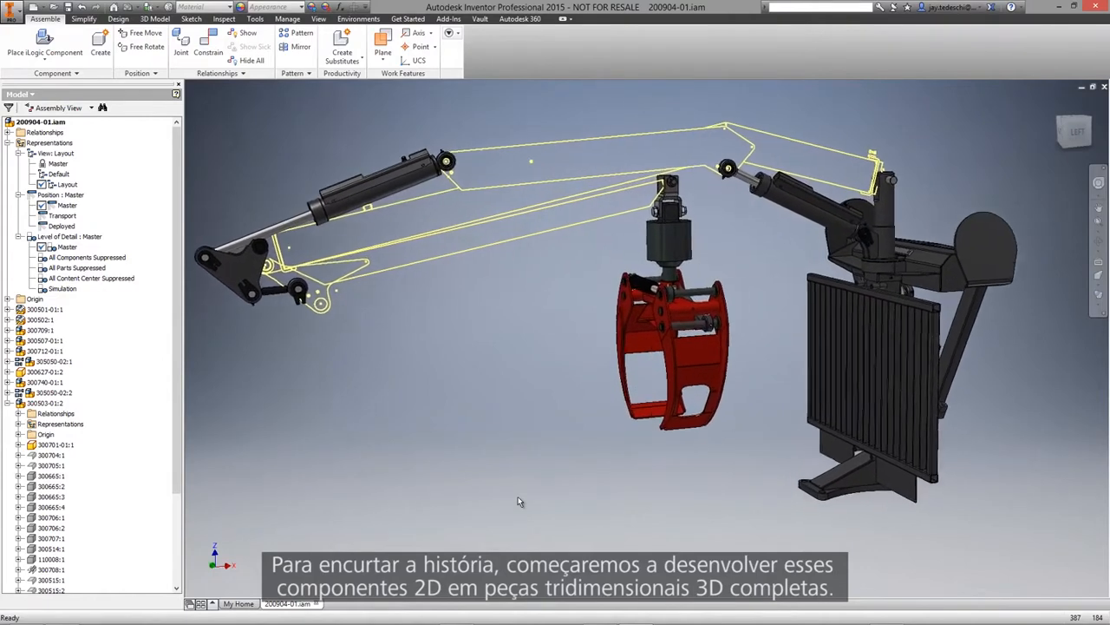
# Move the lower arm 300503-01 in assembly 200904-01 to test its constraints with the 3D parts, and undo the move.
pyautogui.moveTo(477, 257); pyautogui.dragTo(490, 265)
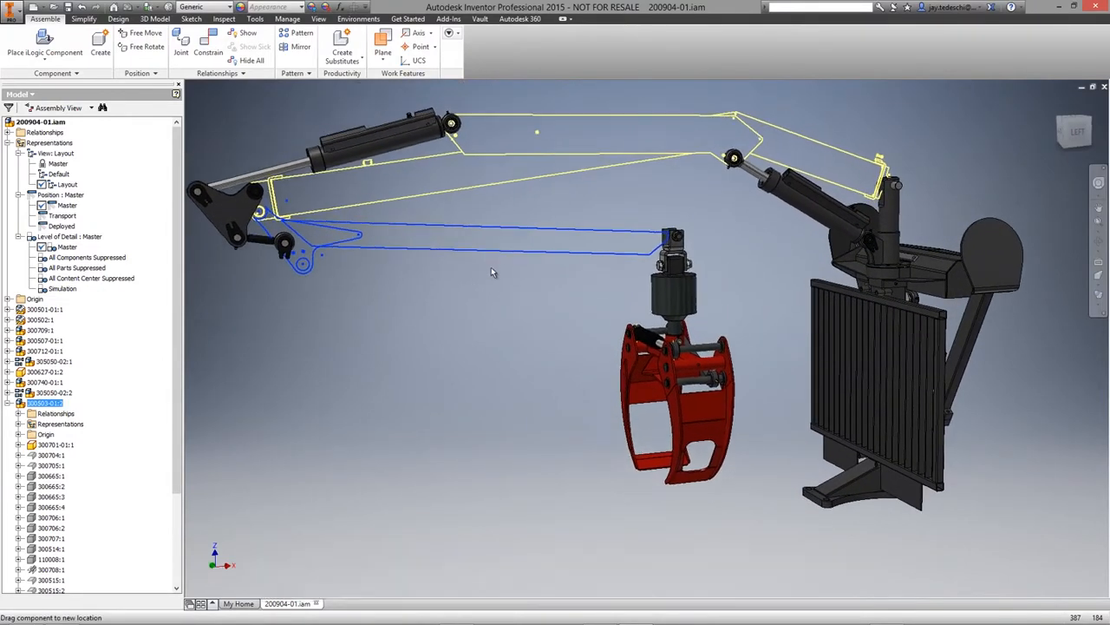
pyautogui.rightClick(516, 315)
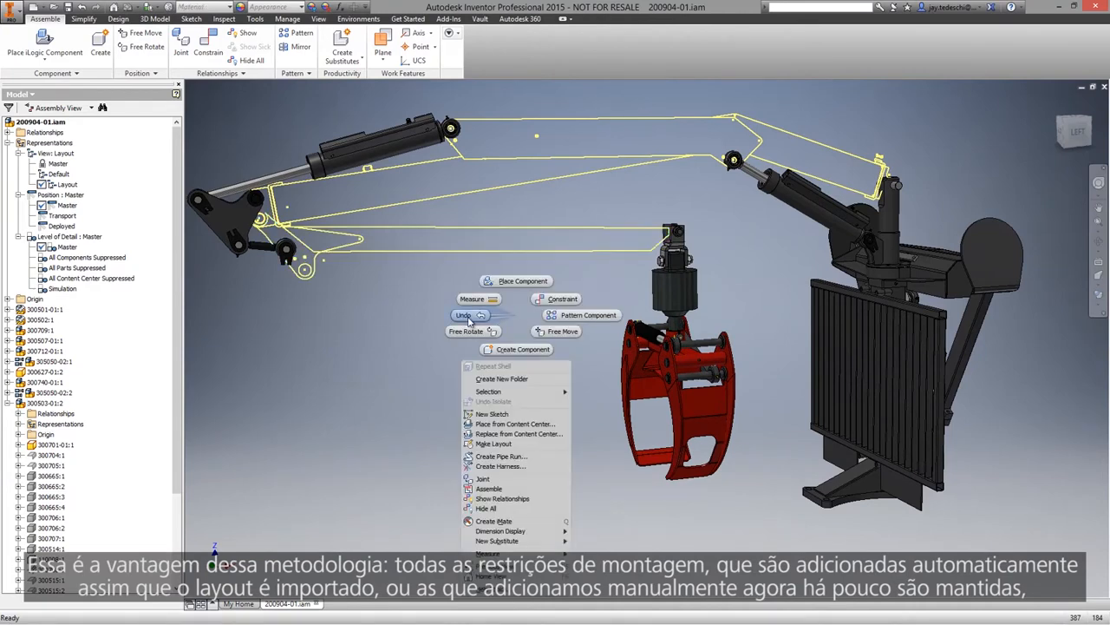
pyautogui.click(468, 317)
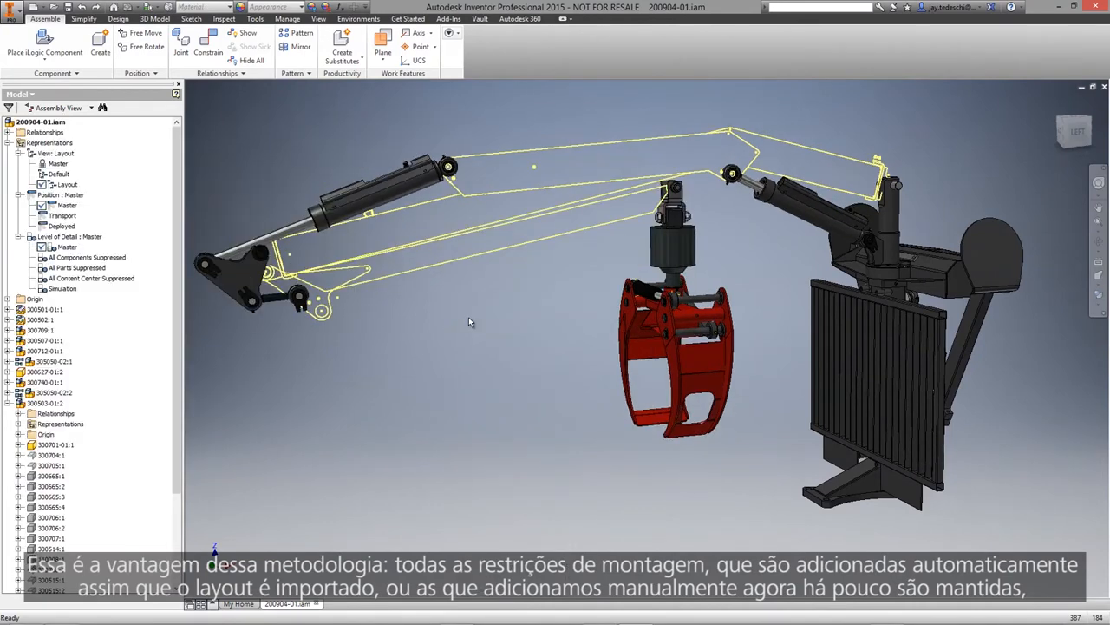
# Open the lower arm subassembly 300503-01 and edit Sketch2 of its part 300701-01.
pyautogui.rightClick(484, 261)
pyautogui.click(486, 240)
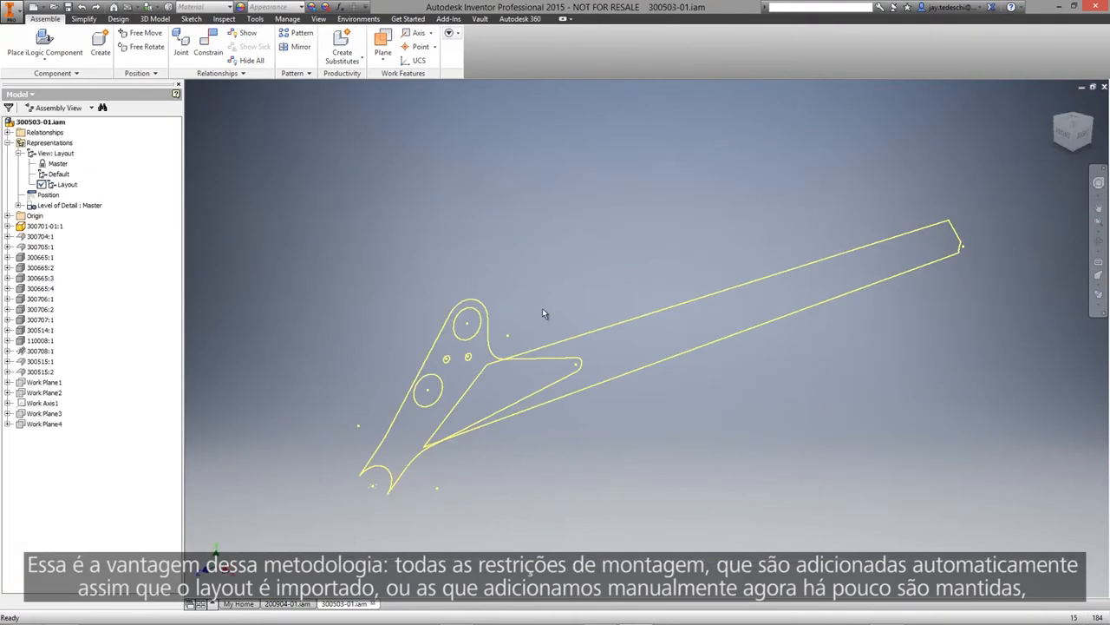
pyautogui.doubleClick(55, 228)
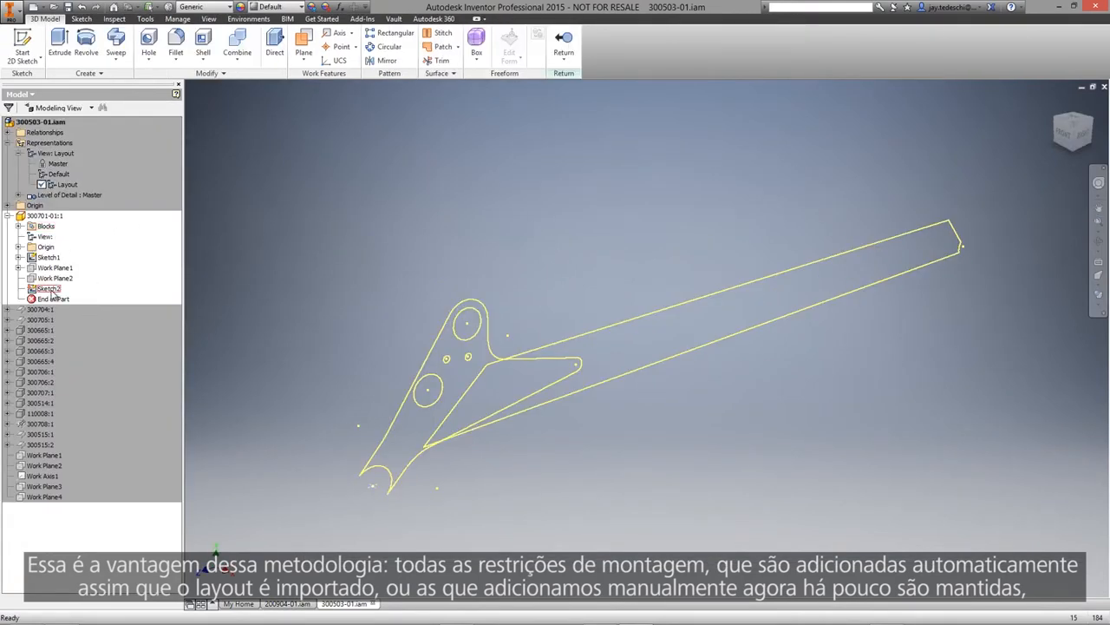
pyautogui.rightClick(50, 293)
pyautogui.click(78, 337)
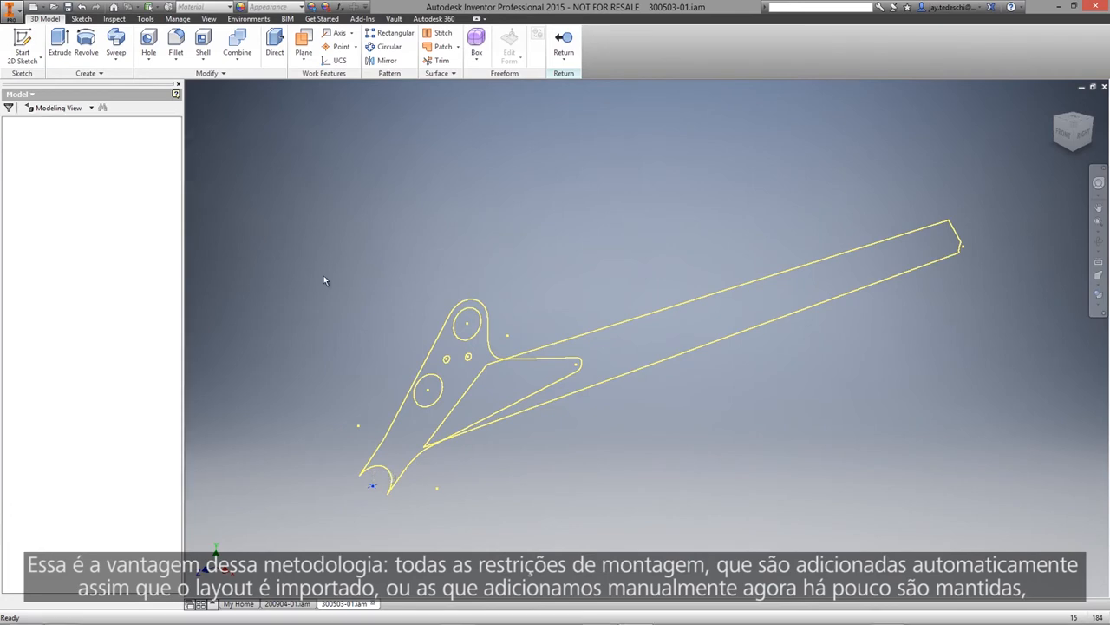
# Insert the AutoCAD drawing 300503-01.dwg from the Layout folder into the sketch.
pyautogui.click(574, 66)
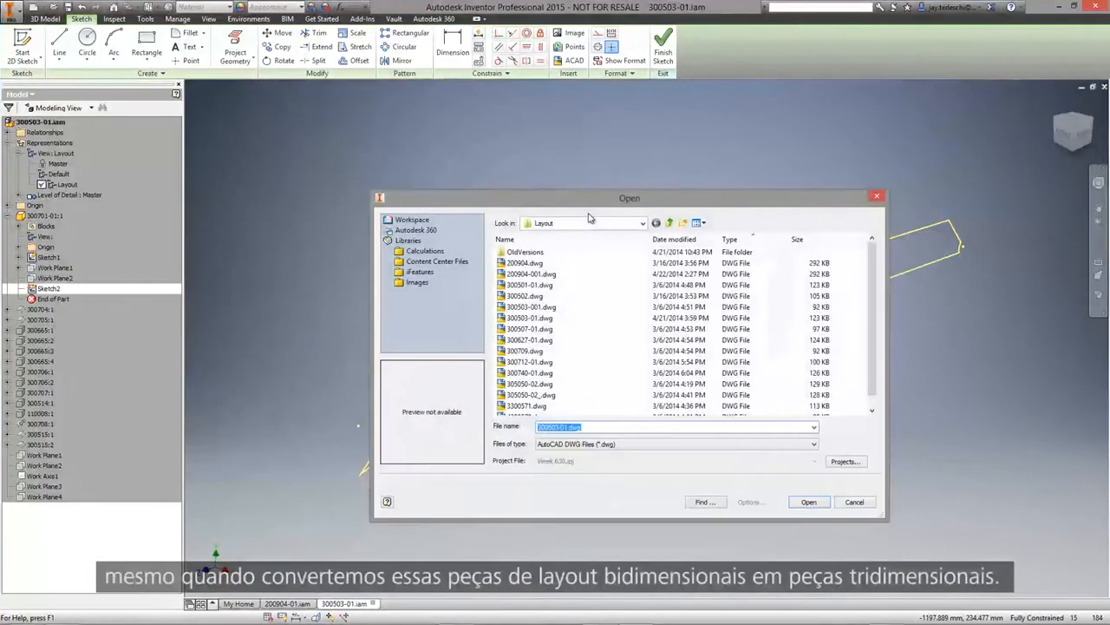
pyautogui.click(543, 318)
pyautogui.click(809, 504)
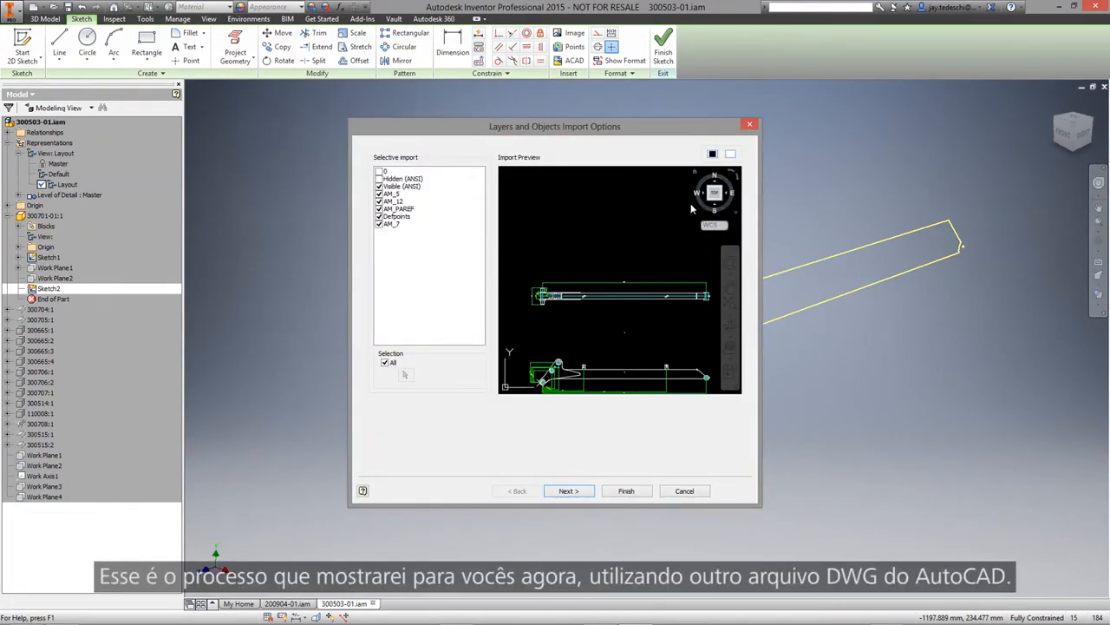
# Limit the import to the drawing's upper view, with layer Hidden (ANSI) excluded and end points constrained, and finish the import.
pyautogui.click(379, 178)
pyautogui.click(380, 180)
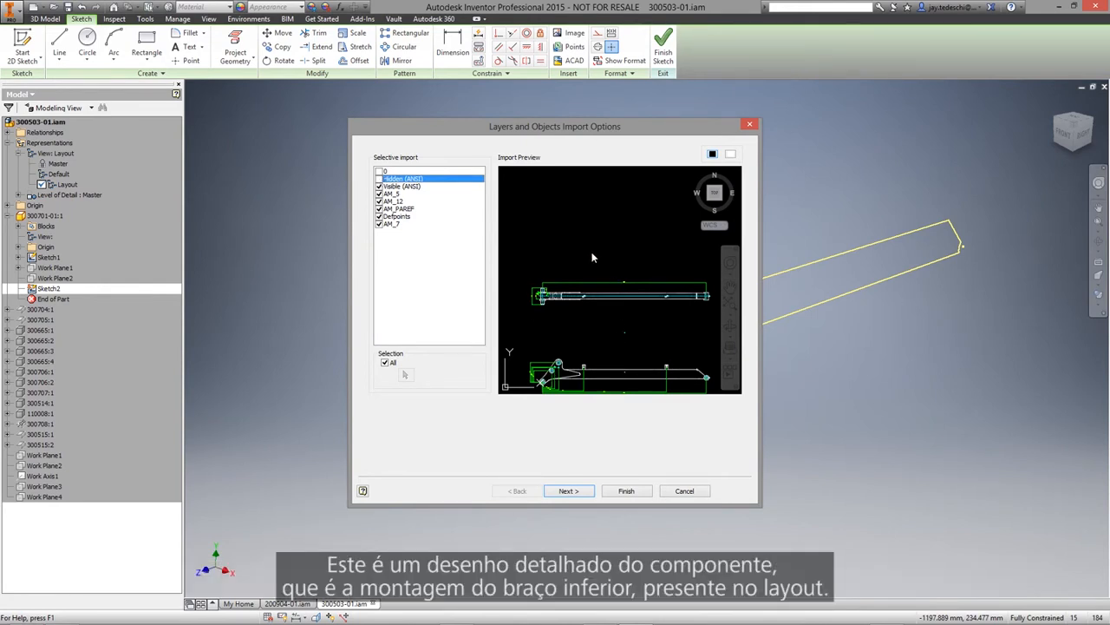
pyautogui.click(730, 305)
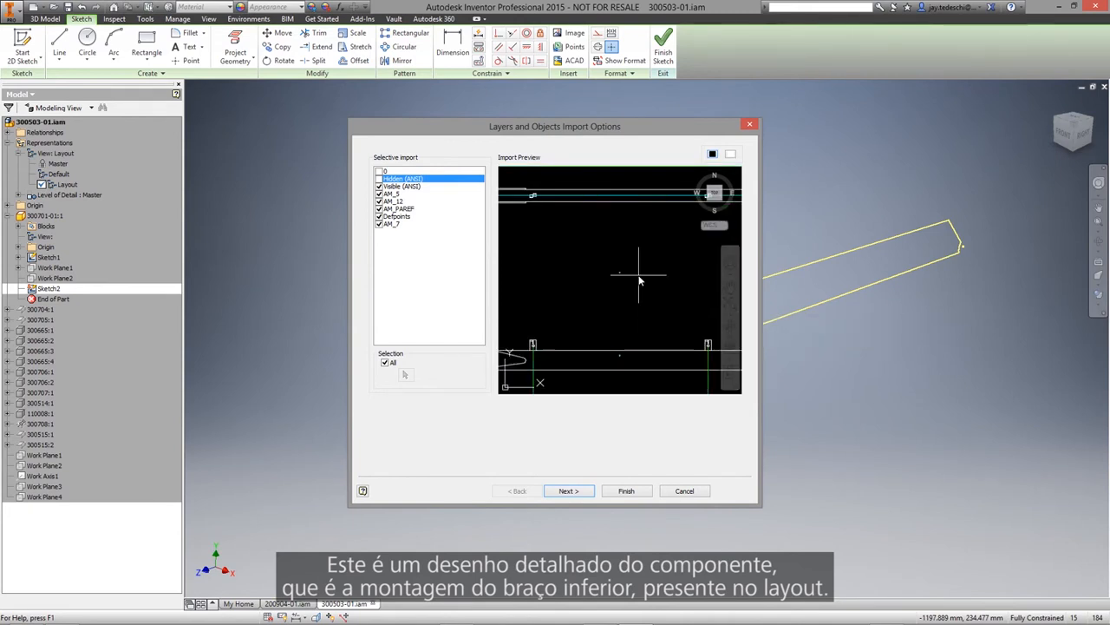
pyautogui.scroll(-2, 639, 277)
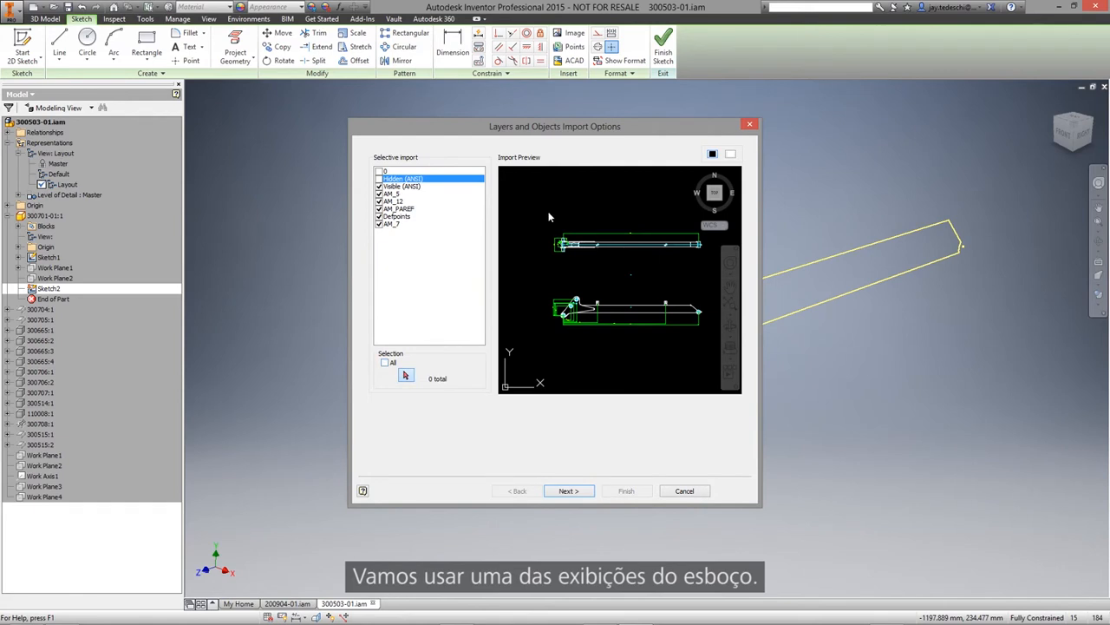
pyautogui.moveTo(542, 208)
pyautogui.mouseDown()
pyautogui.moveTo(579, 260)
pyautogui.moveTo(709, 272)
pyautogui.mouseUp()
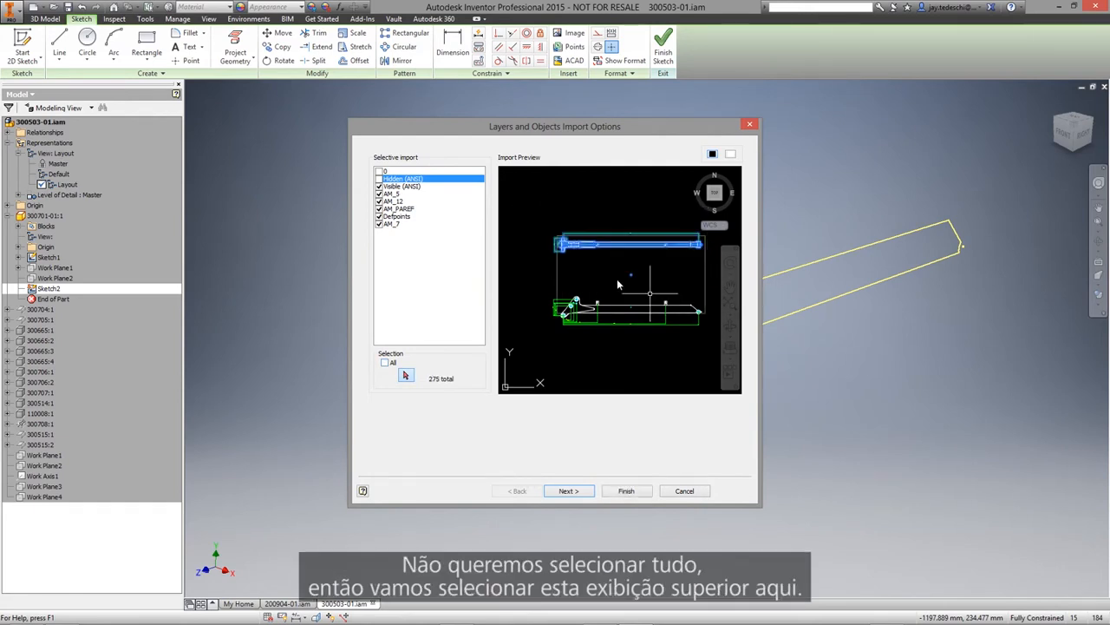
pyautogui.click(569, 491)
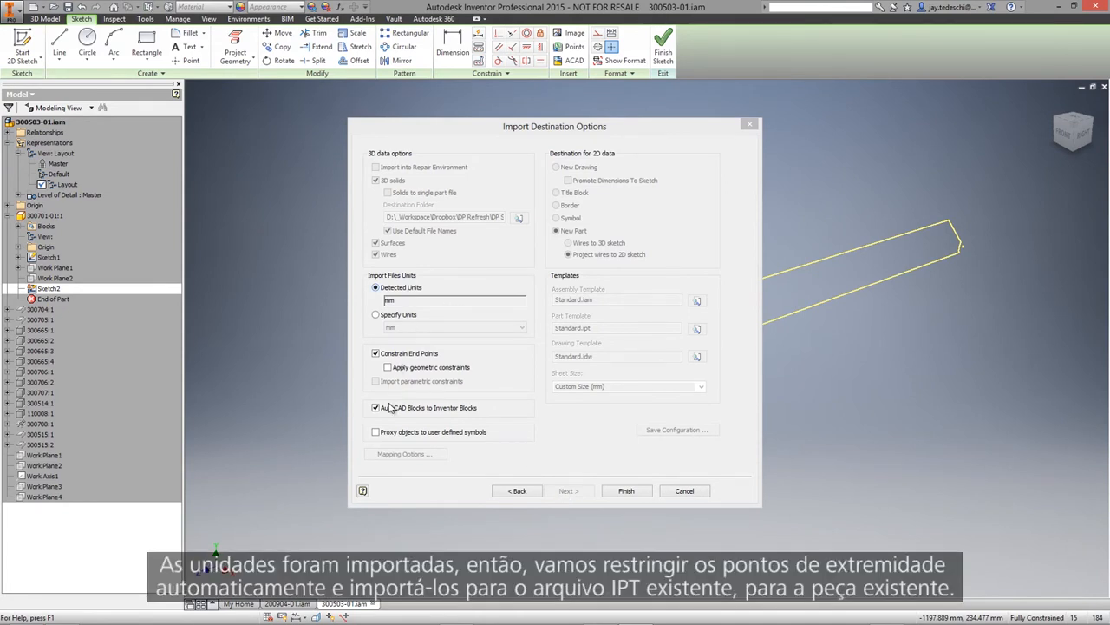
pyautogui.click(627, 493)
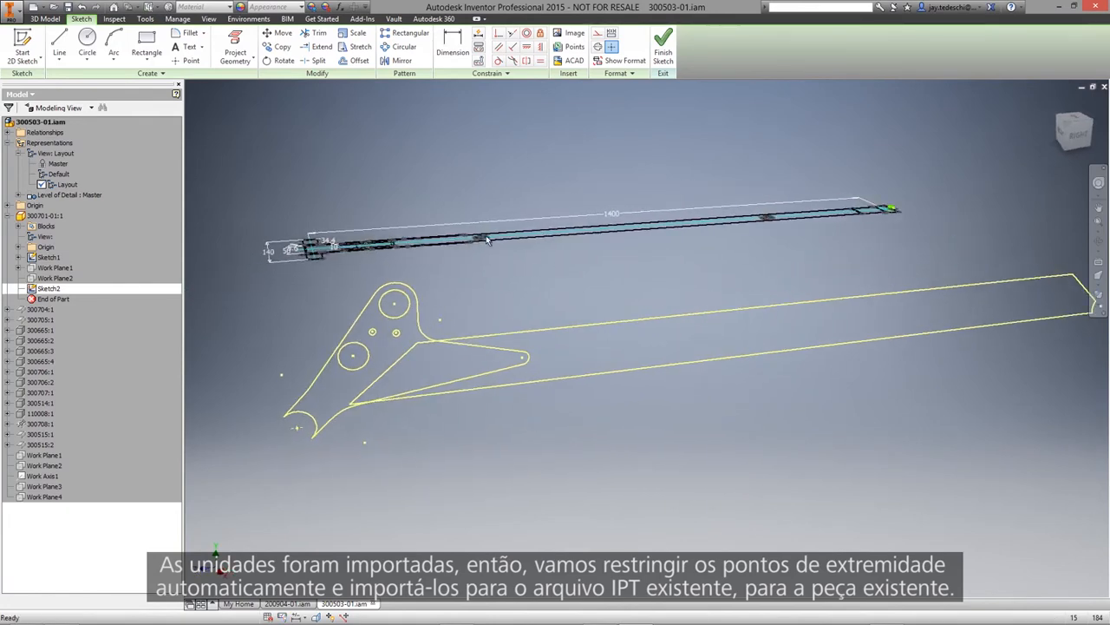
# Place a reference point on the centreline of the imported view, at the wide bracket end of the arm.
pyautogui.click(187, 65)
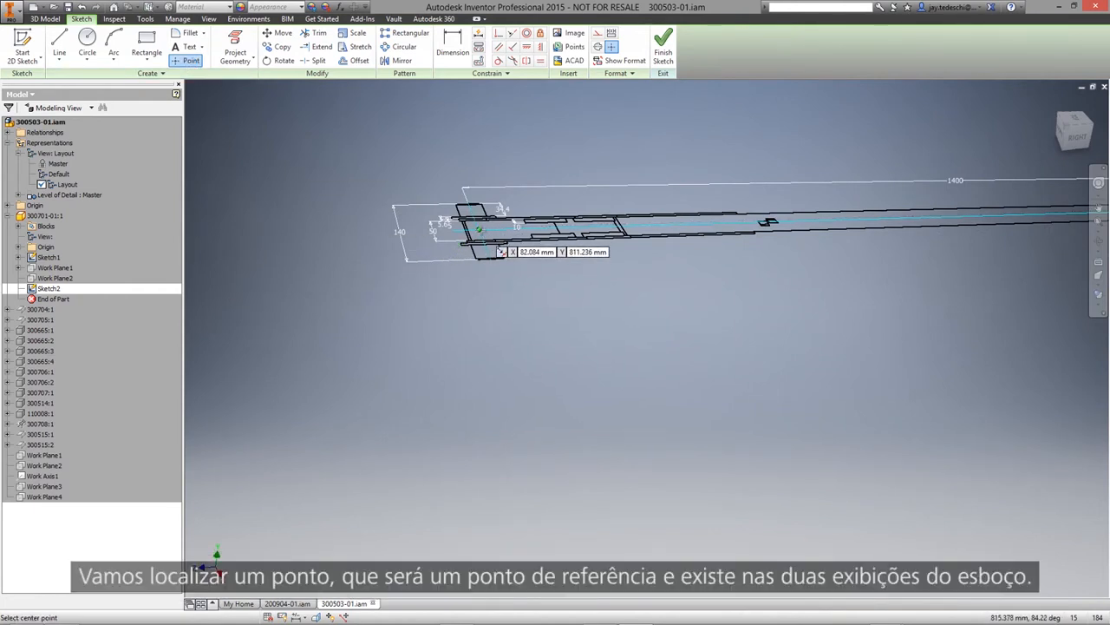
pyautogui.rightClick(570, 139)
pyautogui.click(613, 143)
pyautogui.press('F5')
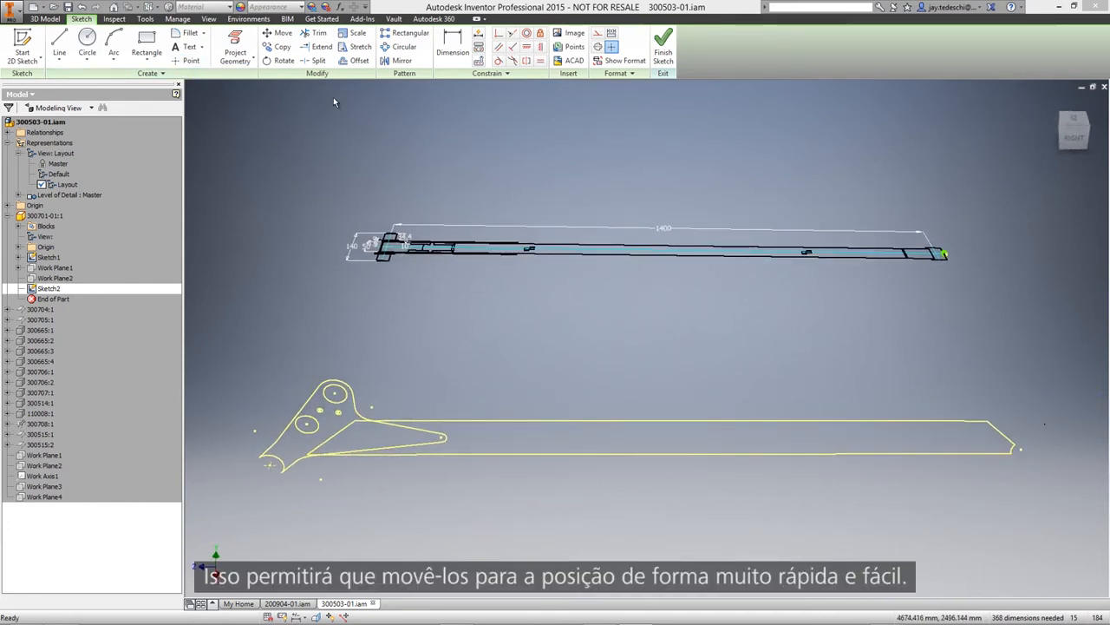
# Move the imported view's geometry from its reference point onto the centre of the bracket's lower arc, and finish the sketch.
pyautogui.click(277, 33)
pyautogui.moveTo(970, 178)
pyautogui.mouseDown()
pyautogui.moveTo(918, 281)
pyautogui.moveTo(499, 329)
pyautogui.moveTo(319, 316)
pyautogui.mouseUp()
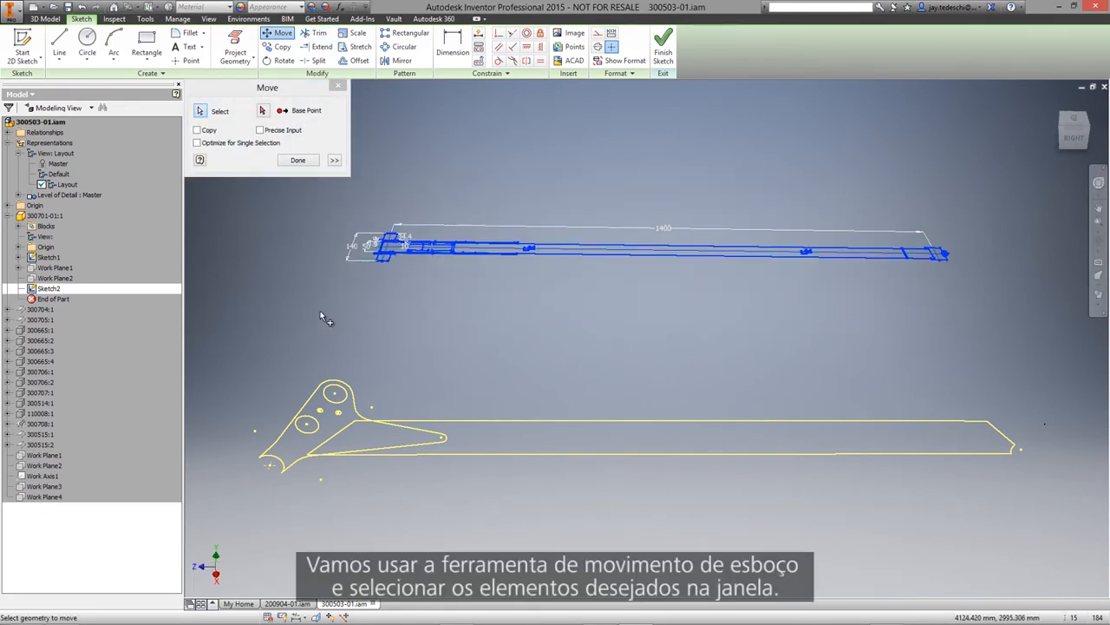
pyautogui.click(265, 112)
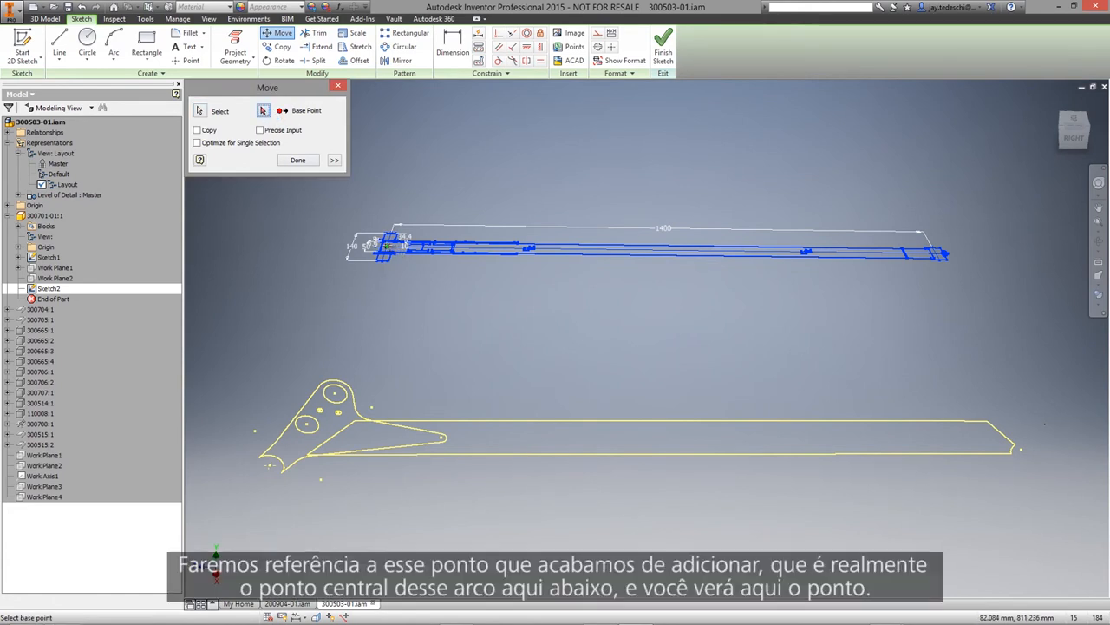
pyautogui.click(388, 247)
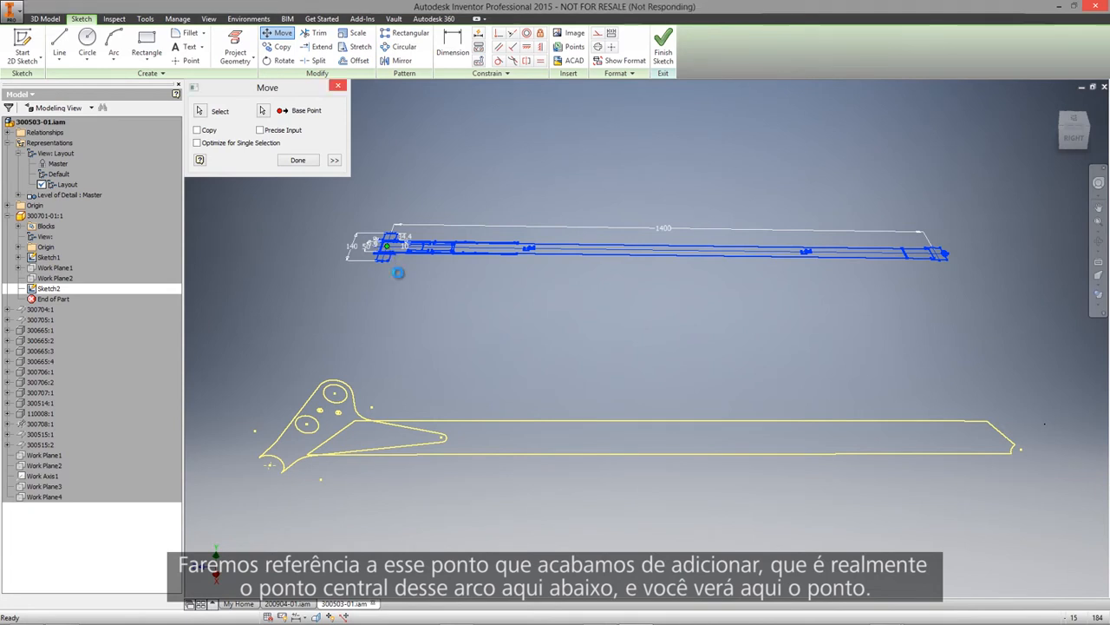
pyautogui.click(271, 468)
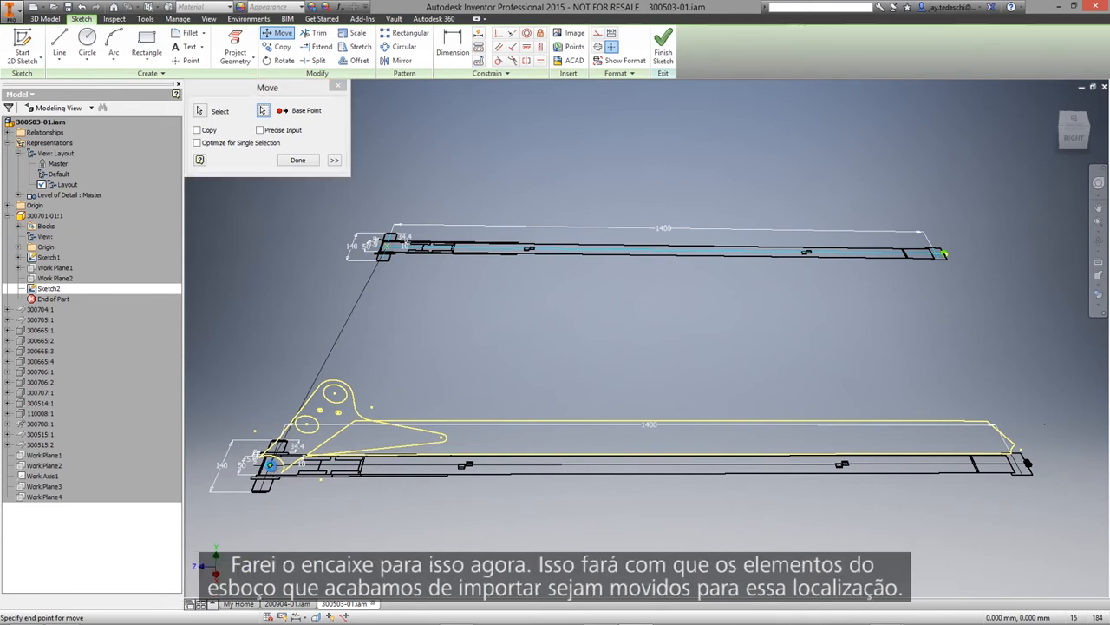
pyautogui.click(297, 160)
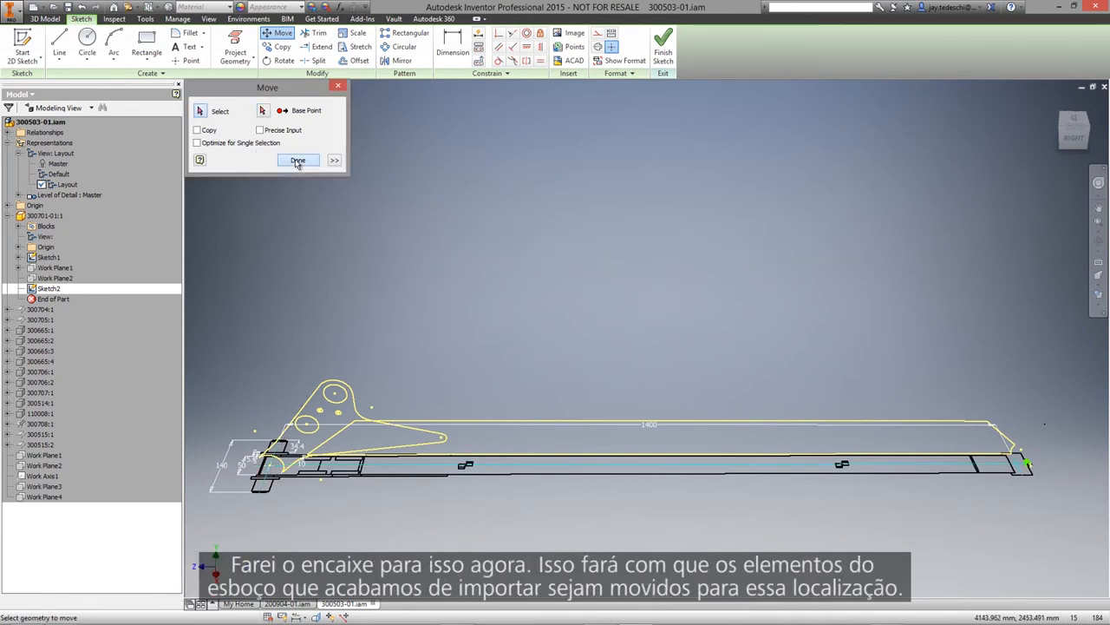
pyautogui.rightClick(400, 244)
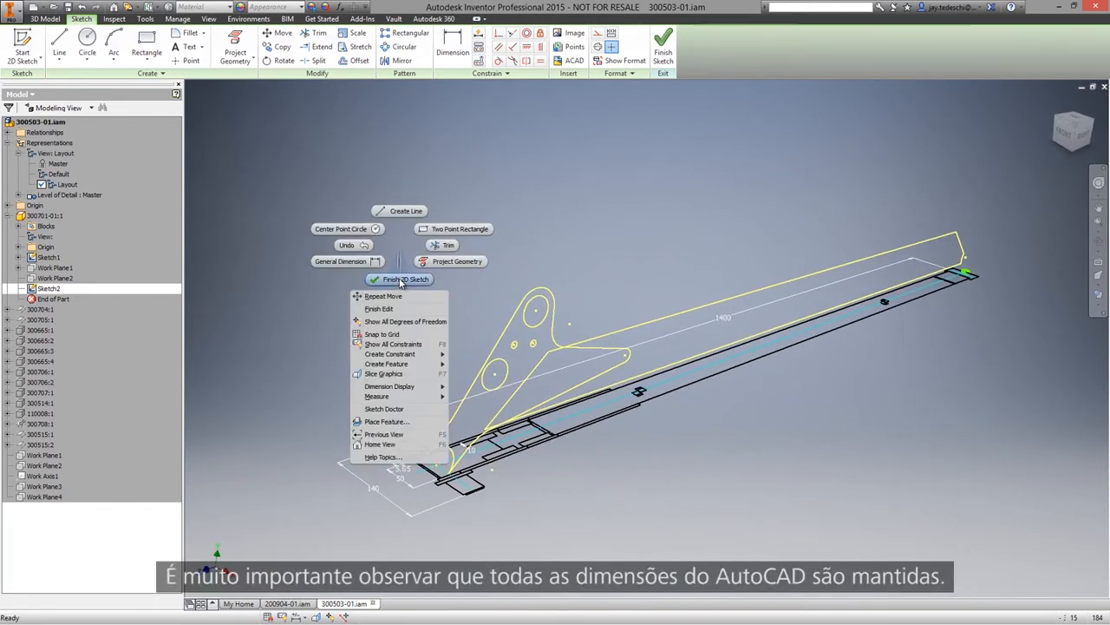
pyautogui.click(398, 278)
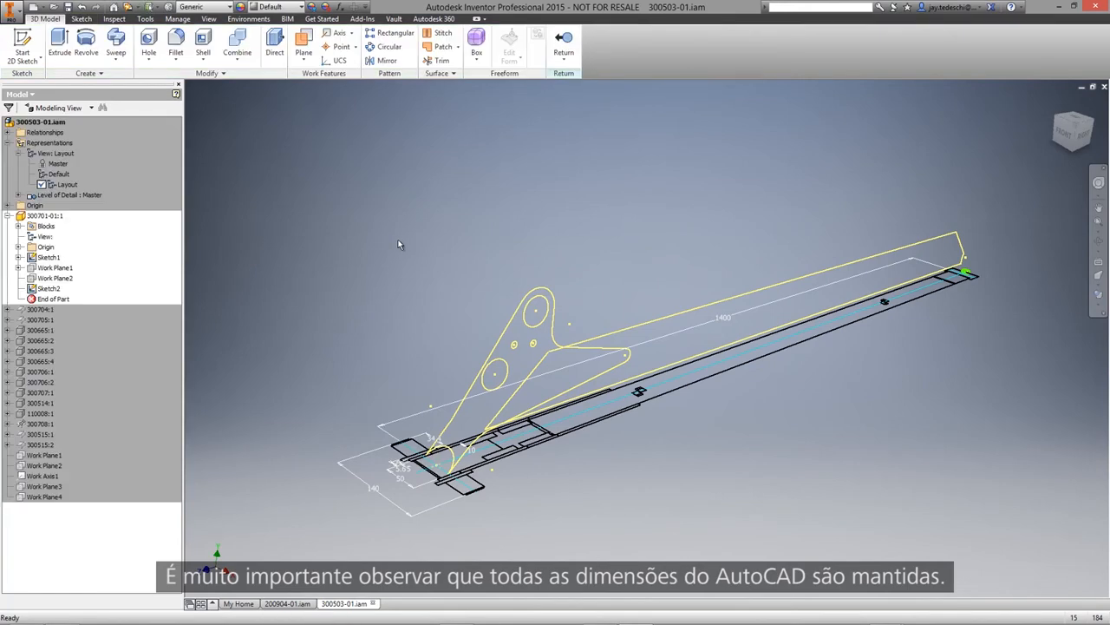
# Set up an extrusion of the bracket plate profile, taking its distance from the imported 5 mm plate thickness dimension.
pyautogui.rightClick(355, 237)
pyautogui.click(383, 219)
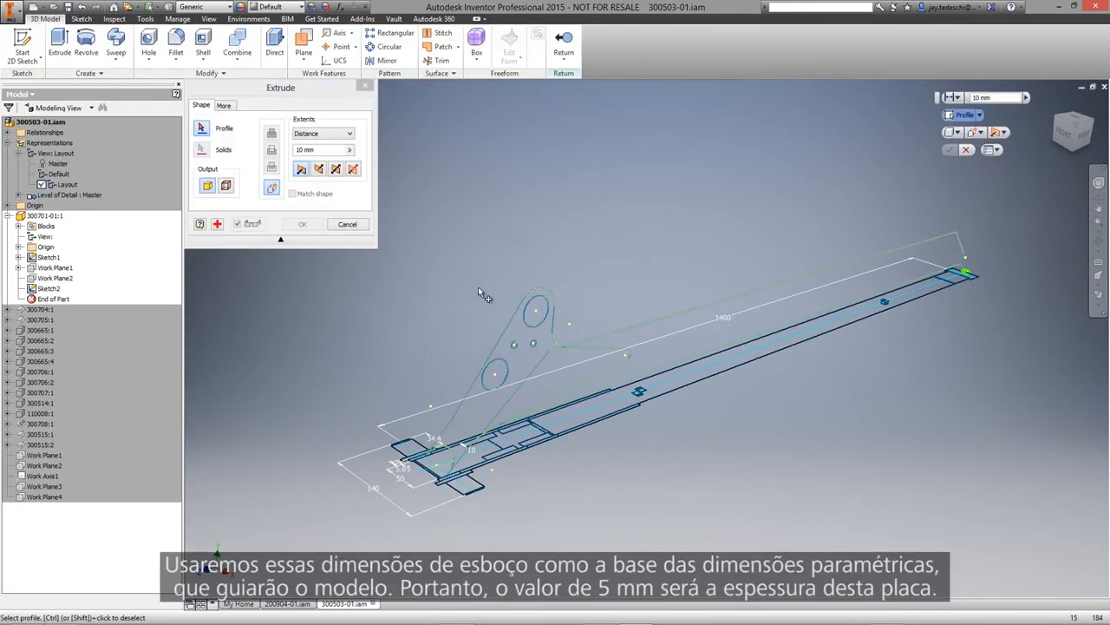
pyautogui.click(532, 372)
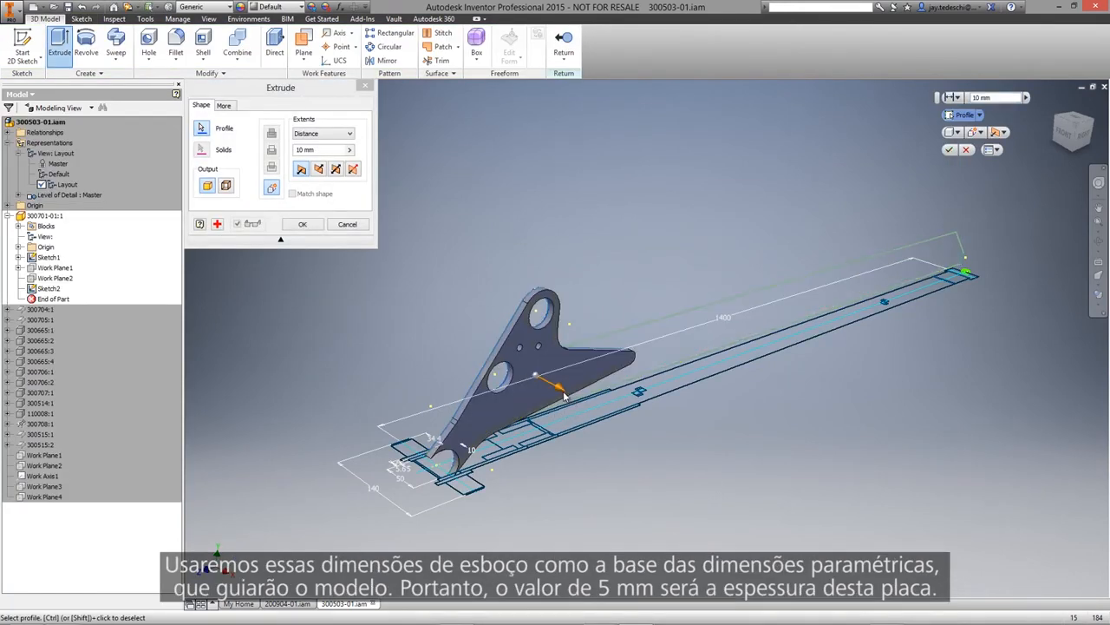
pyautogui.moveTo(595, 415); pyautogui.dragTo(567, 392)
pyautogui.scroll(5, 609, 231)
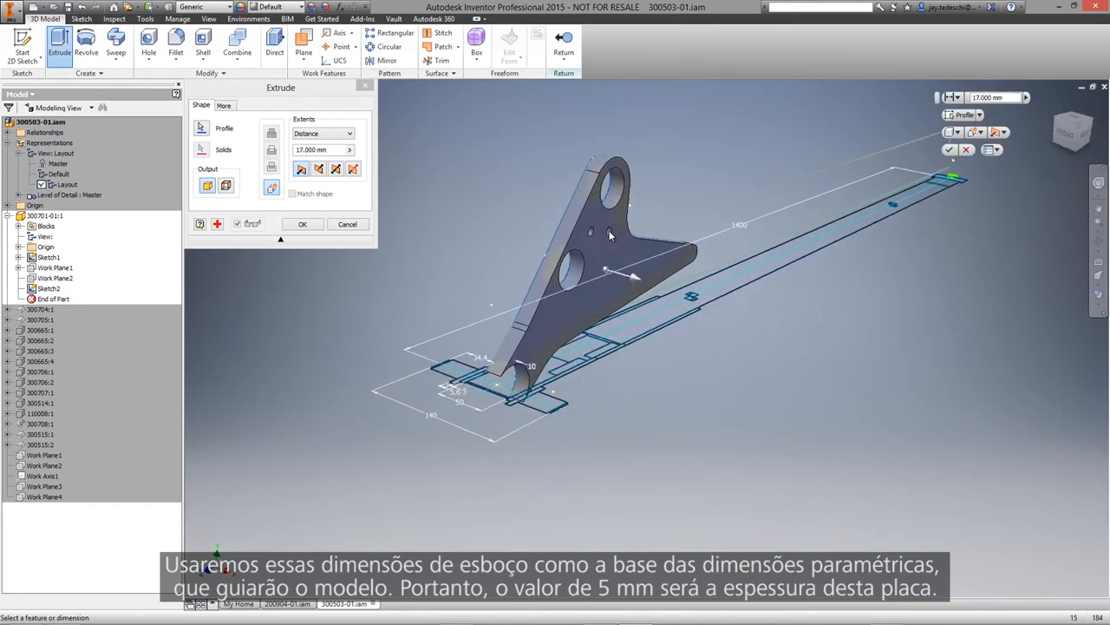
pyautogui.moveTo(403, 390)
pyautogui.keyDown('shift'); pyautogui.mouseDown(button='middle')
pyautogui.moveTo(448, 424)
pyautogui.moveTo(734, 482)
pyautogui.moveTo(746, 466)
pyautogui.mouseUp(button='middle'); pyautogui.keyUp('shift')
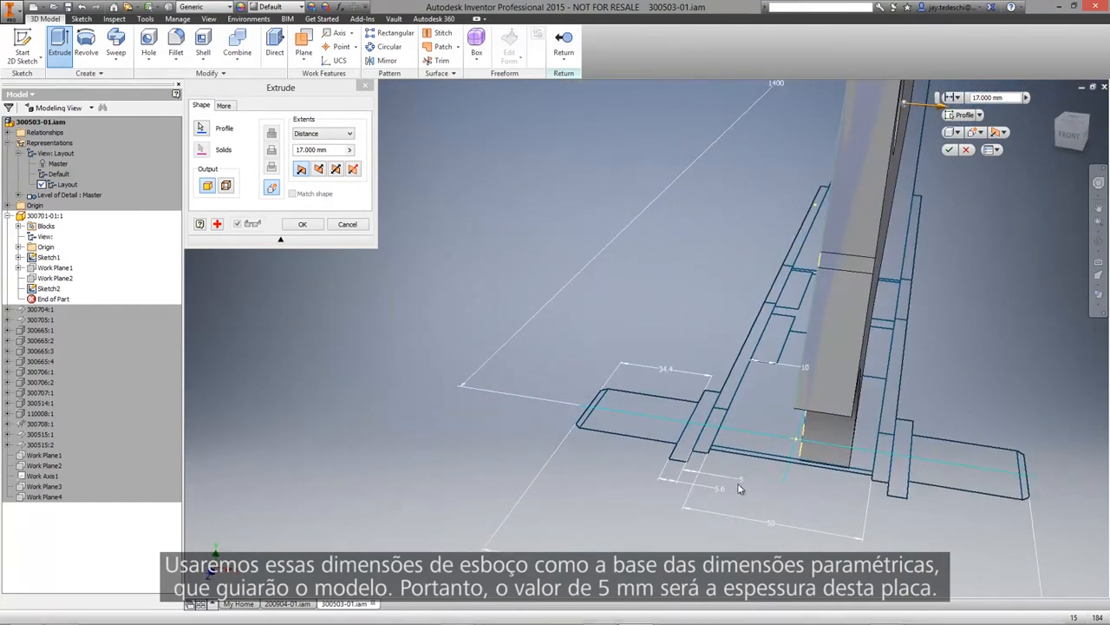
pyautogui.click(743, 482)
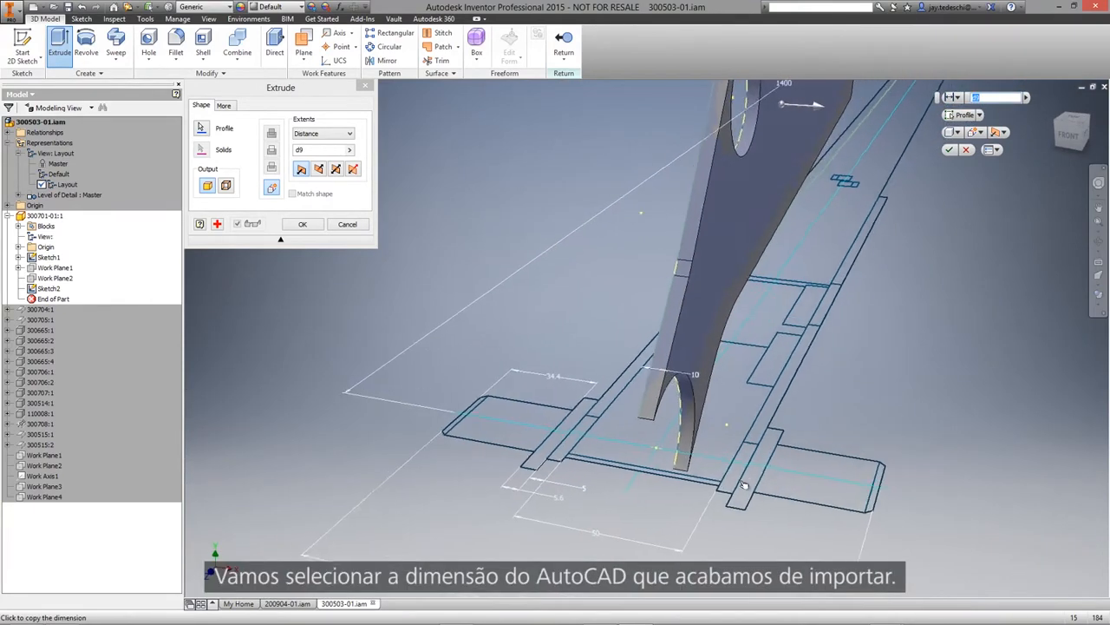
# Change the bracket extrusion's extents to run between Work Plane1 and Work Plane2, and create it.
pyautogui.click(958, 97)
pyautogui.click(980, 151)
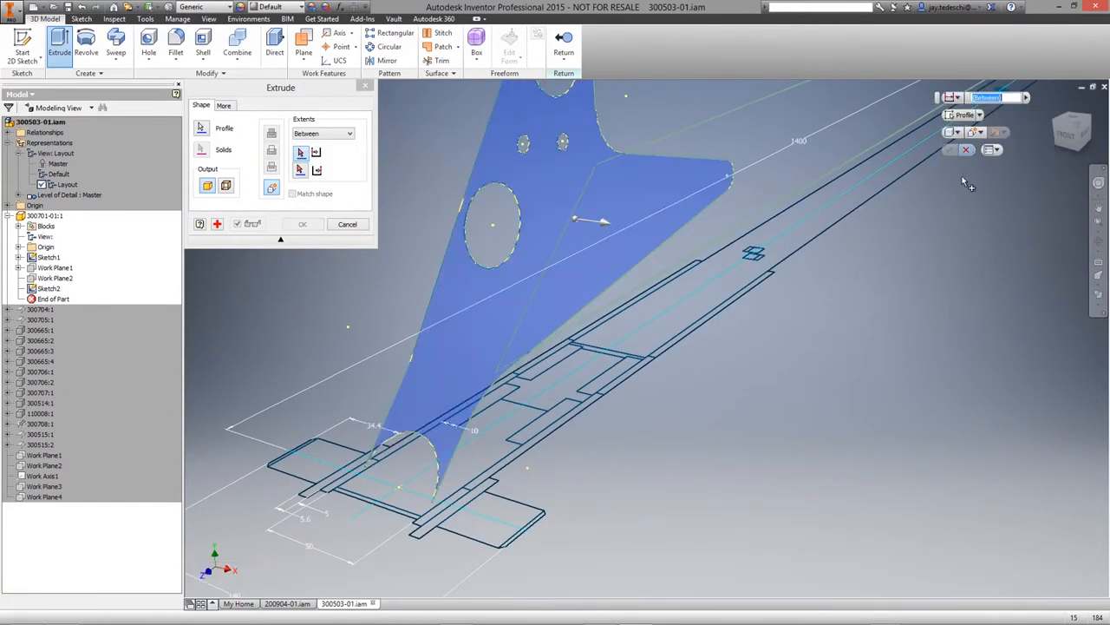
pyautogui.click(61, 268)
pyautogui.click(68, 277)
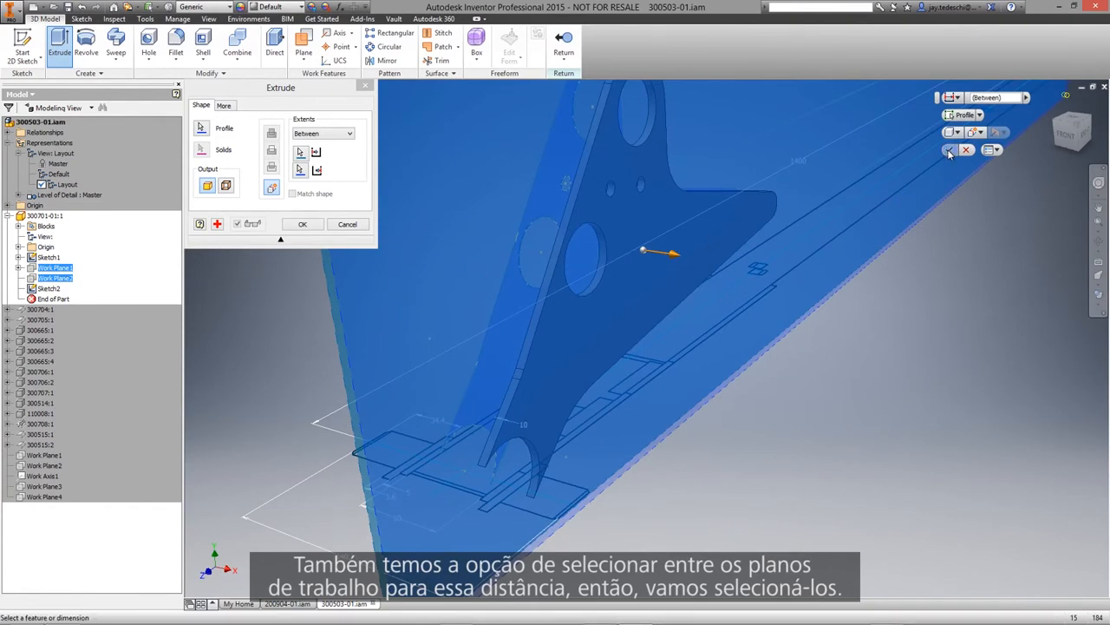
pyautogui.click(949, 152)
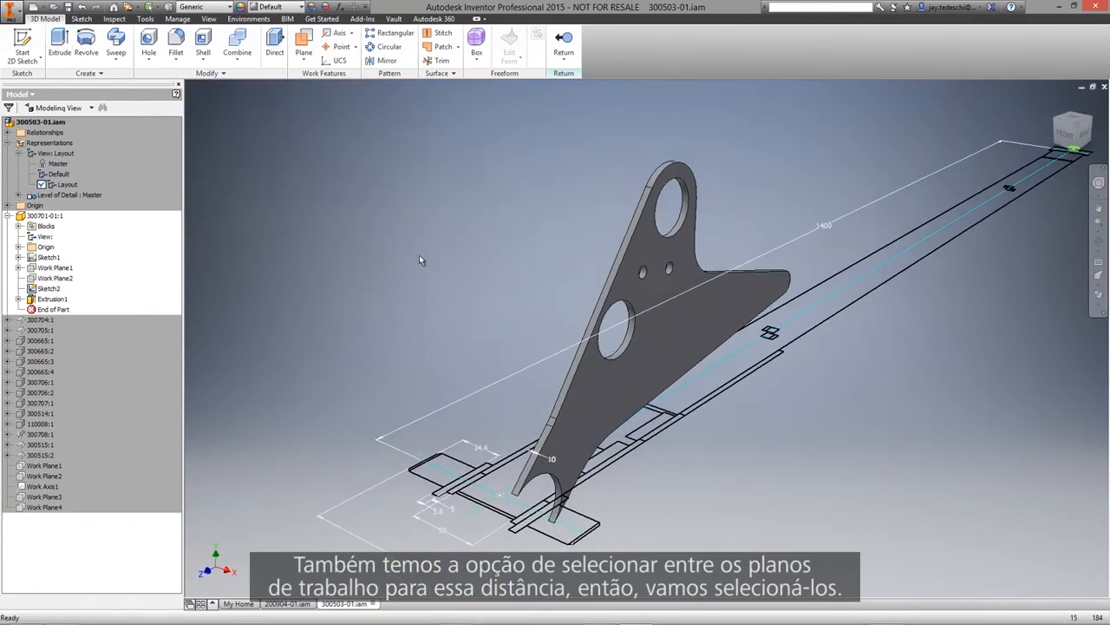
# Mirror the bracket plate solid about the part's XY Plane, creating the copy as a new solid.
pyautogui.click(383, 63)
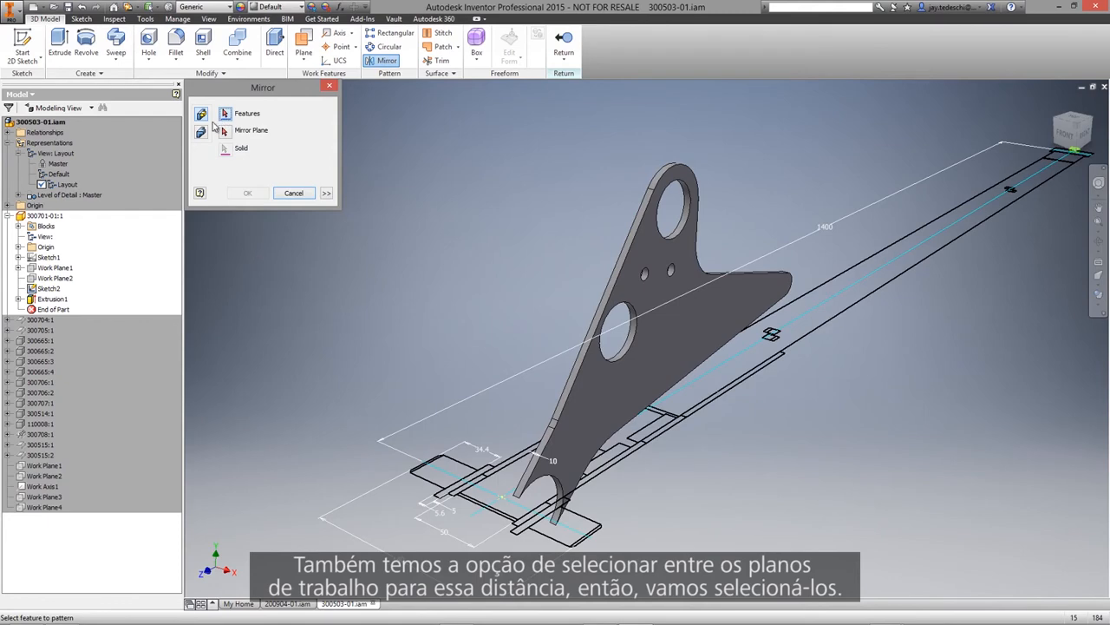
pyautogui.click(201, 133)
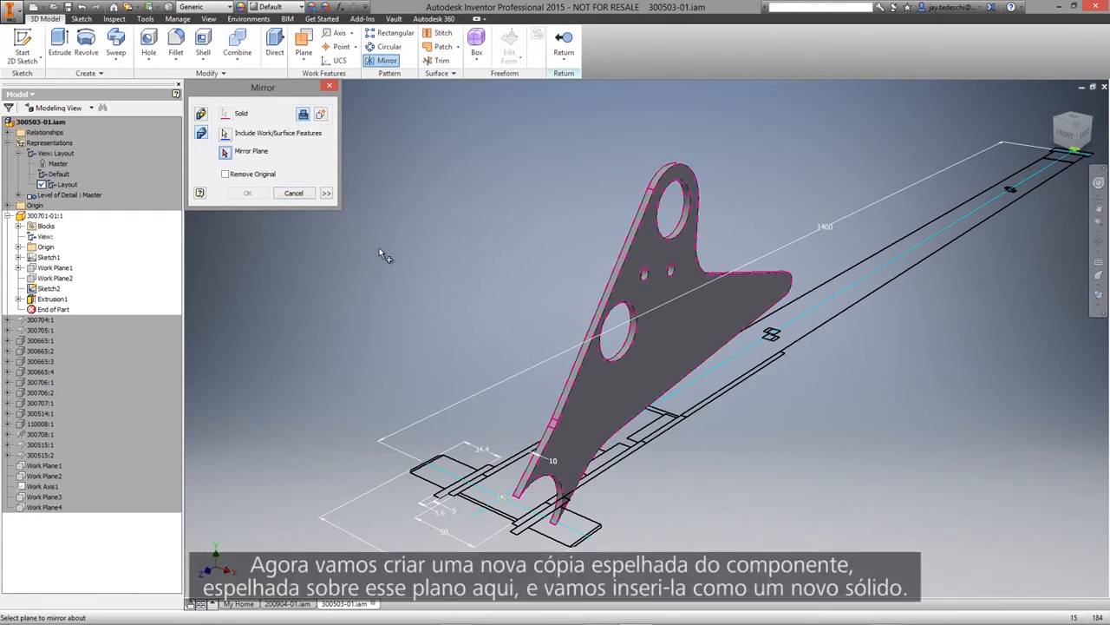
pyautogui.click(18, 247)
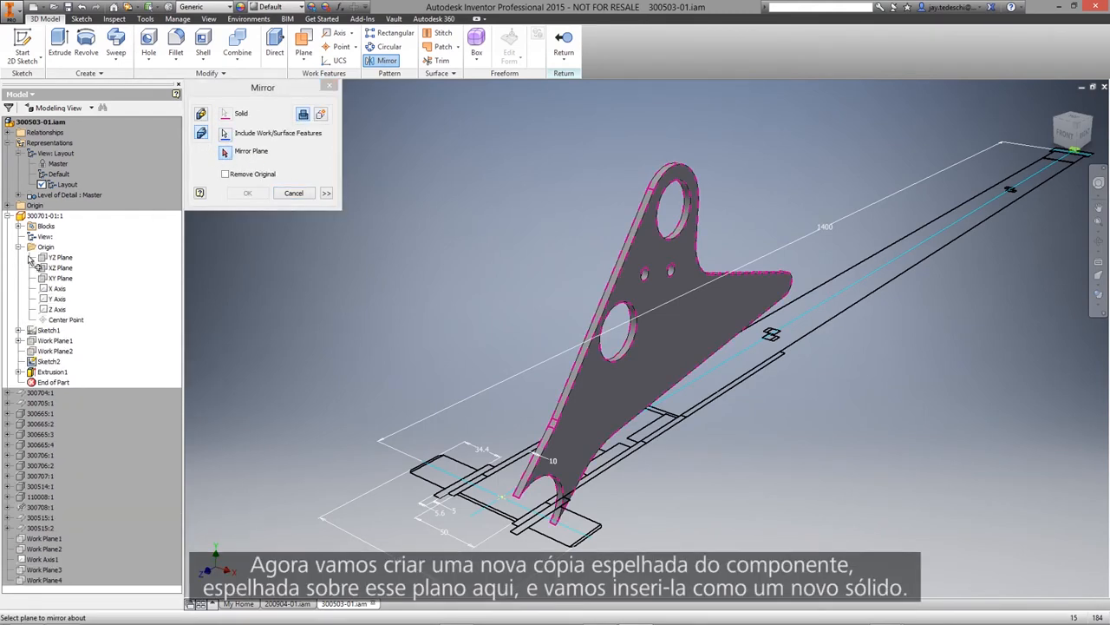
pyautogui.click(60, 278)
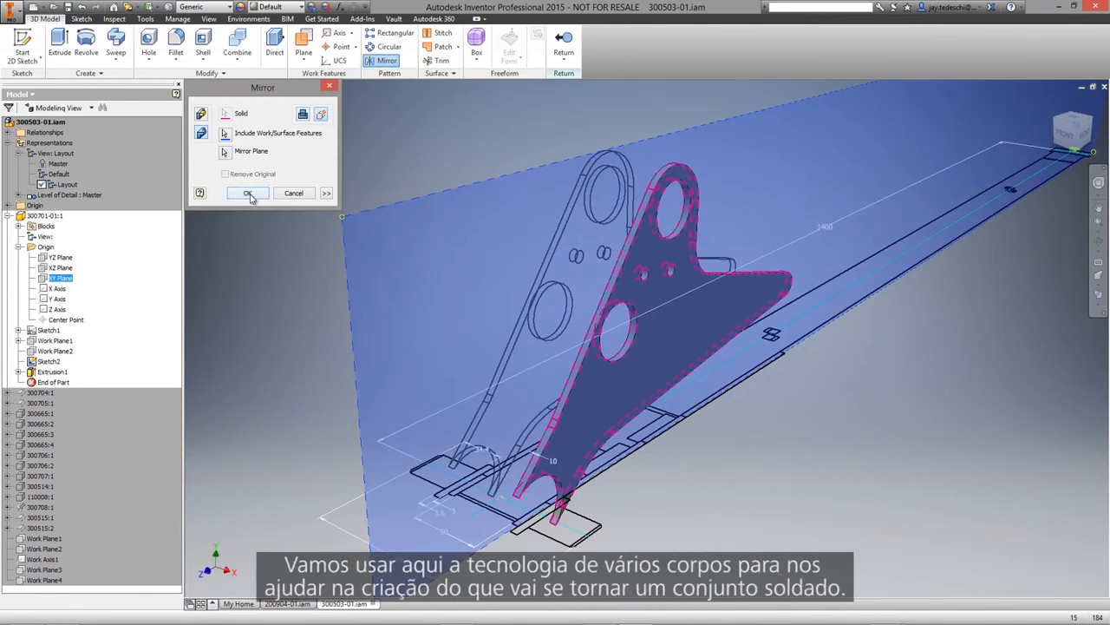
pyautogui.click(247, 193)
pyautogui.press('F6')
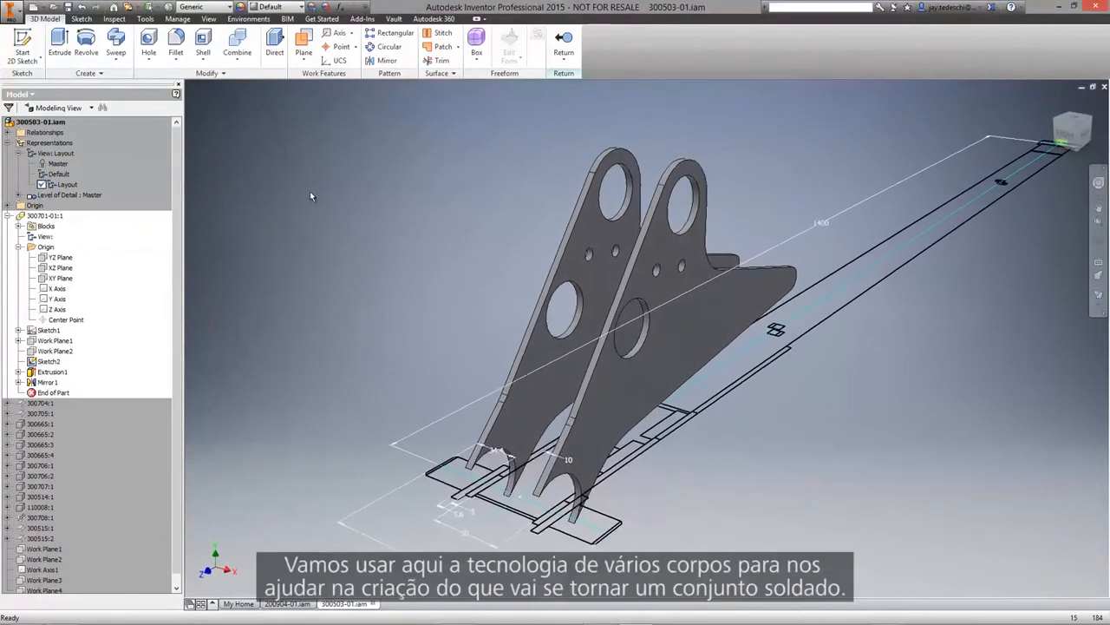
# Make Sketch1 visible and set up an extrusion of the main beam profile as a new solid, about 48 mm deep.
pyautogui.rightClick(51, 330)
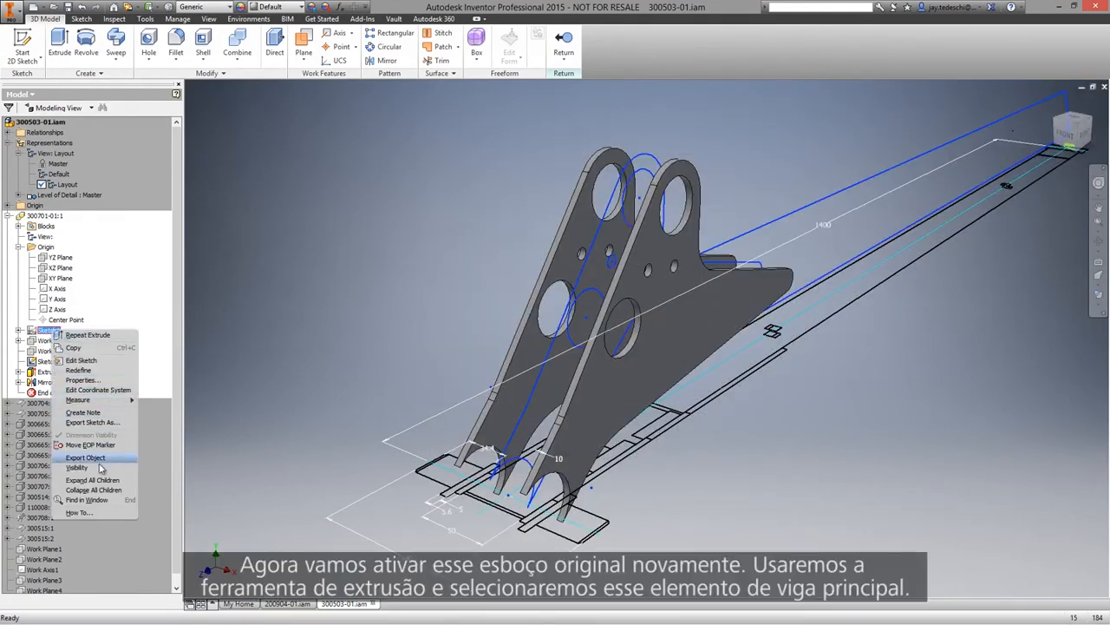
pyautogui.click(99, 467)
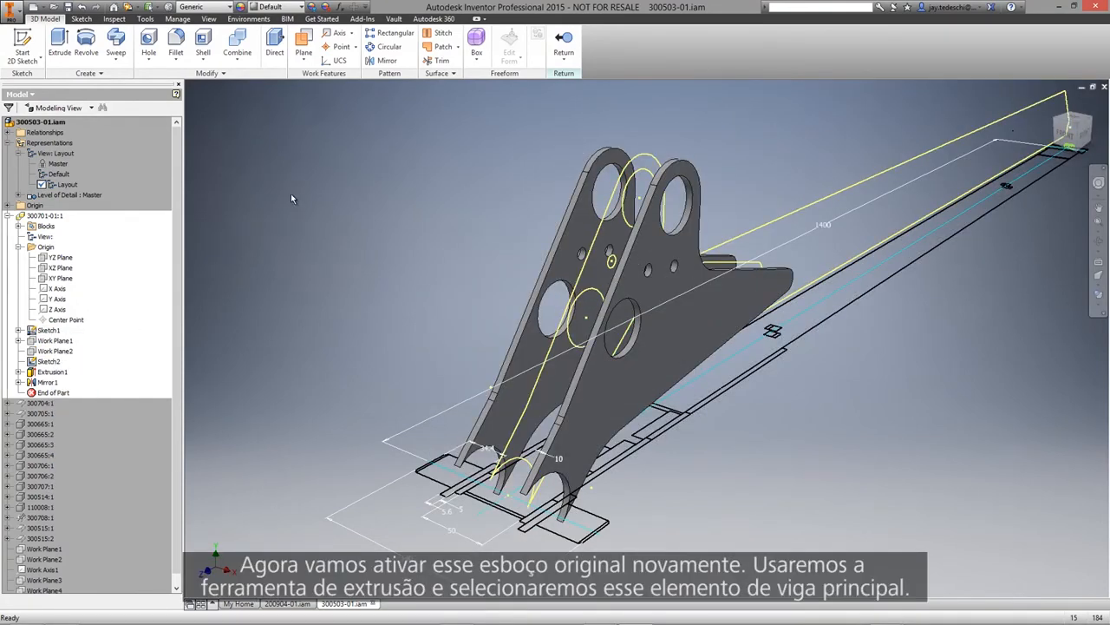
pyautogui.click(59, 43)
pyautogui.click(813, 239)
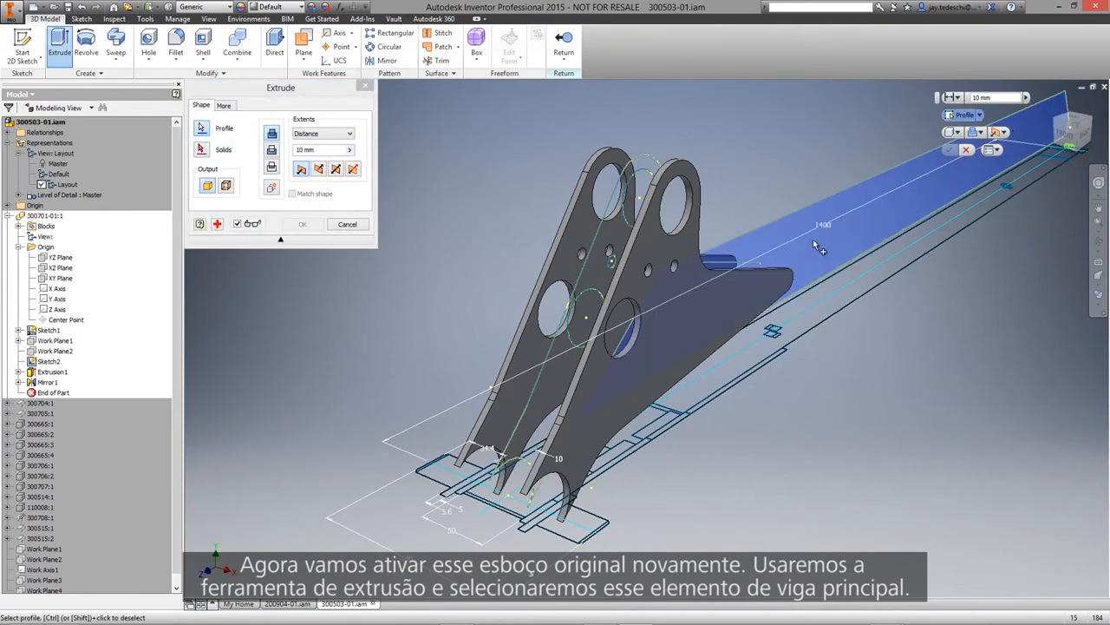
pyautogui.click(981, 132)
pyautogui.click(991, 187)
pyautogui.moveTo(970, 214); pyautogui.dragTo(998, 230)
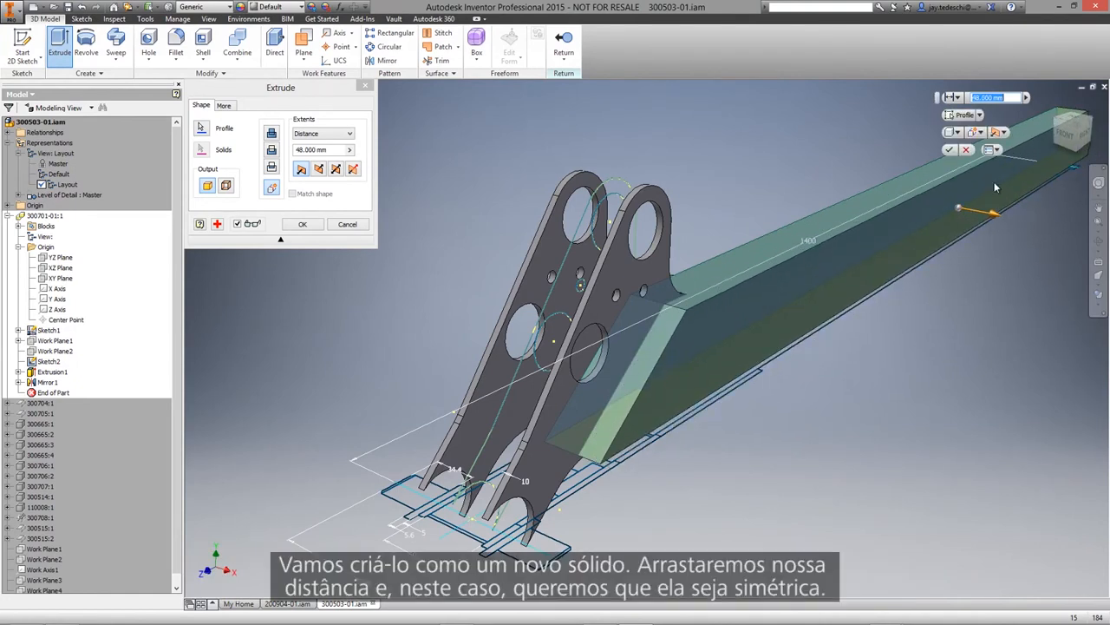
# Make the beam extrusion symmetric with its distance taken from the imported 50 mm dimension, create it, and hide Sketch1.
pyautogui.click(1002, 132)
pyautogui.click(1024, 172)
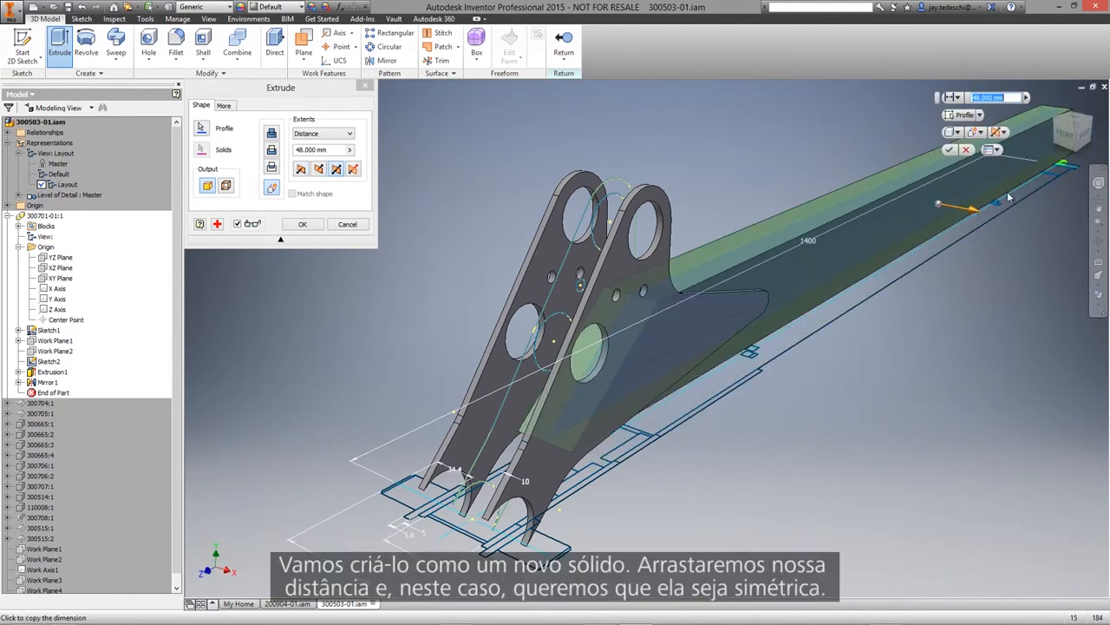
pyautogui.moveTo(972, 207); pyautogui.dragTo(1000, 219)
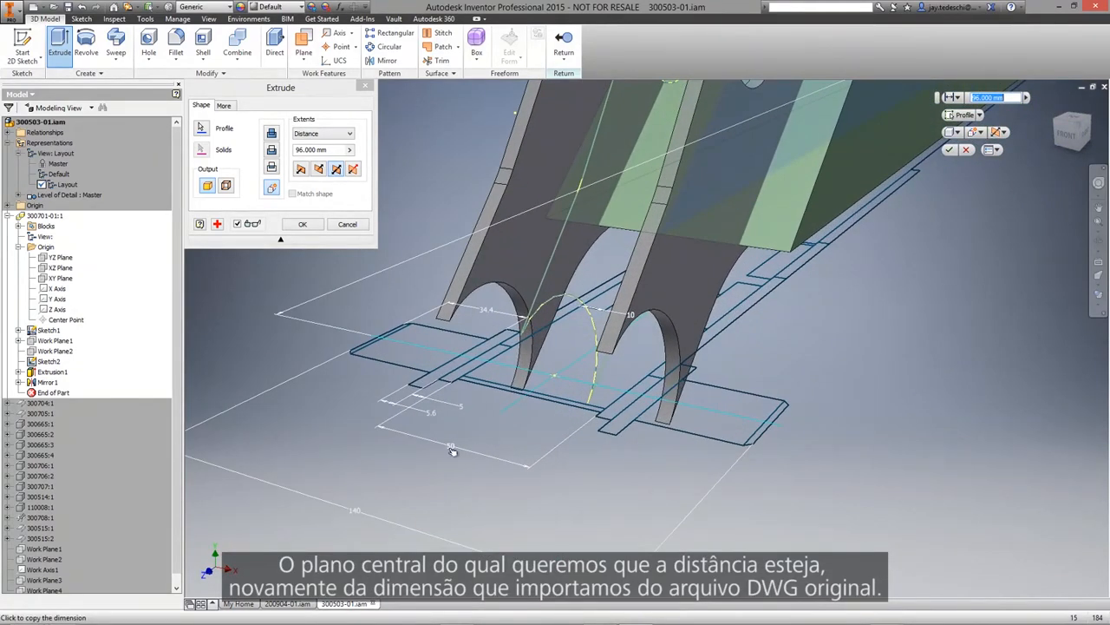
pyautogui.click(451, 451)
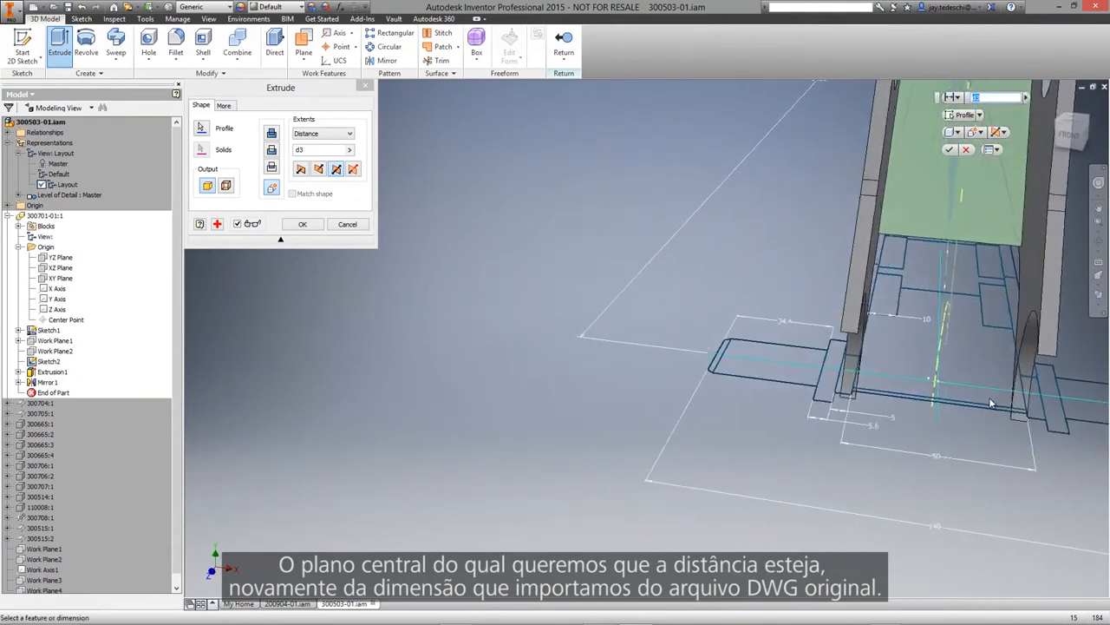
pyautogui.click(951, 150)
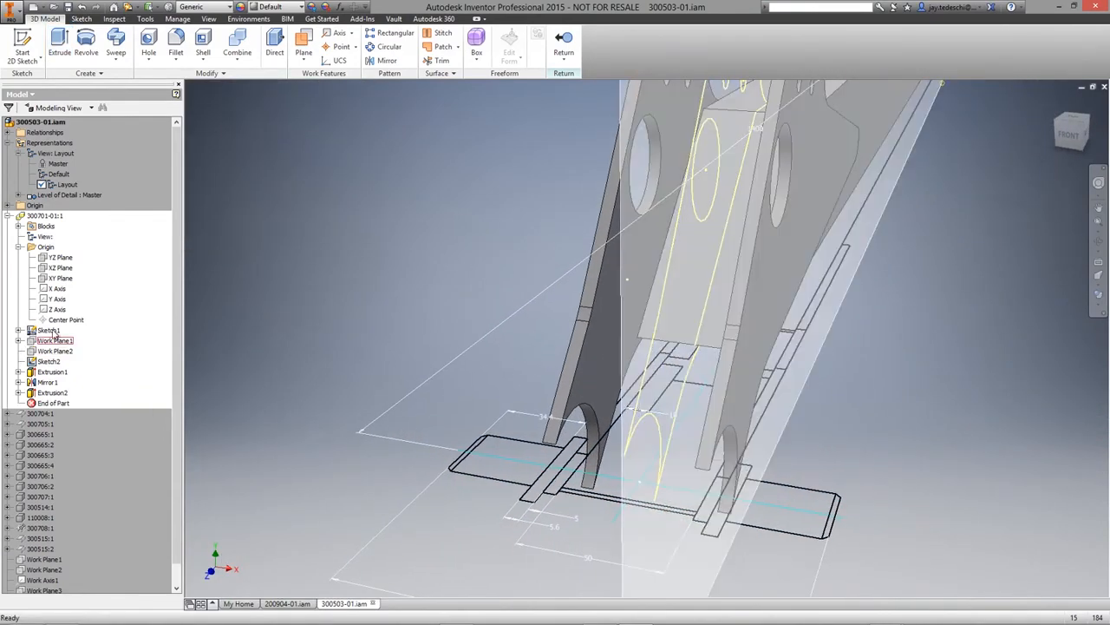
pyautogui.rightClick(52, 331)
pyautogui.click(96, 463)
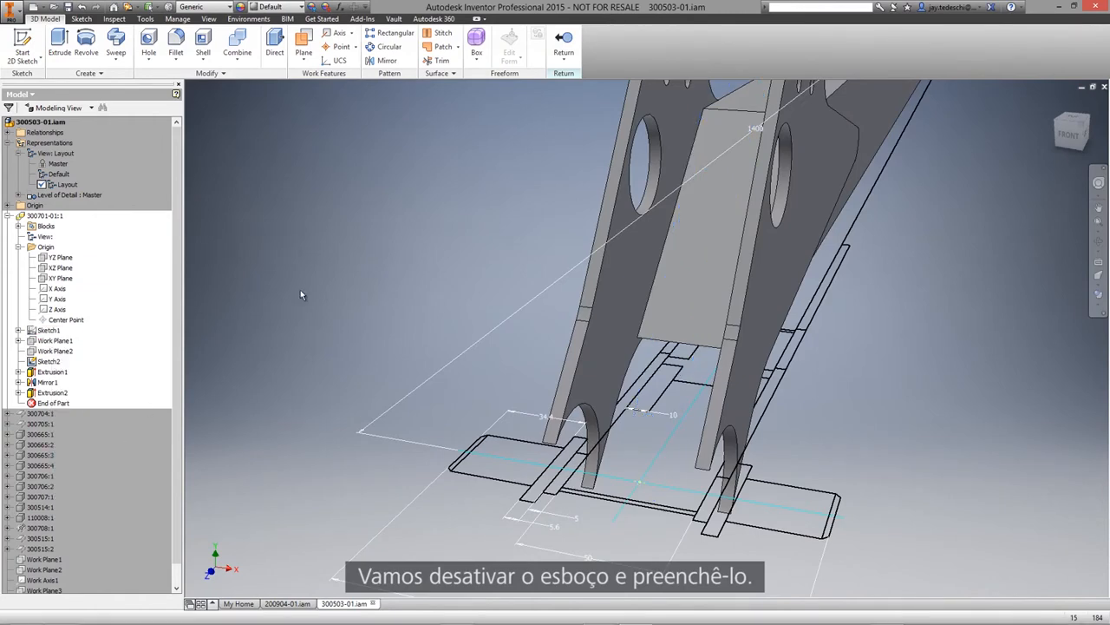
# Fillet the beam's four long corner edges with a 4 mm radius.
pyautogui.click(175, 43)
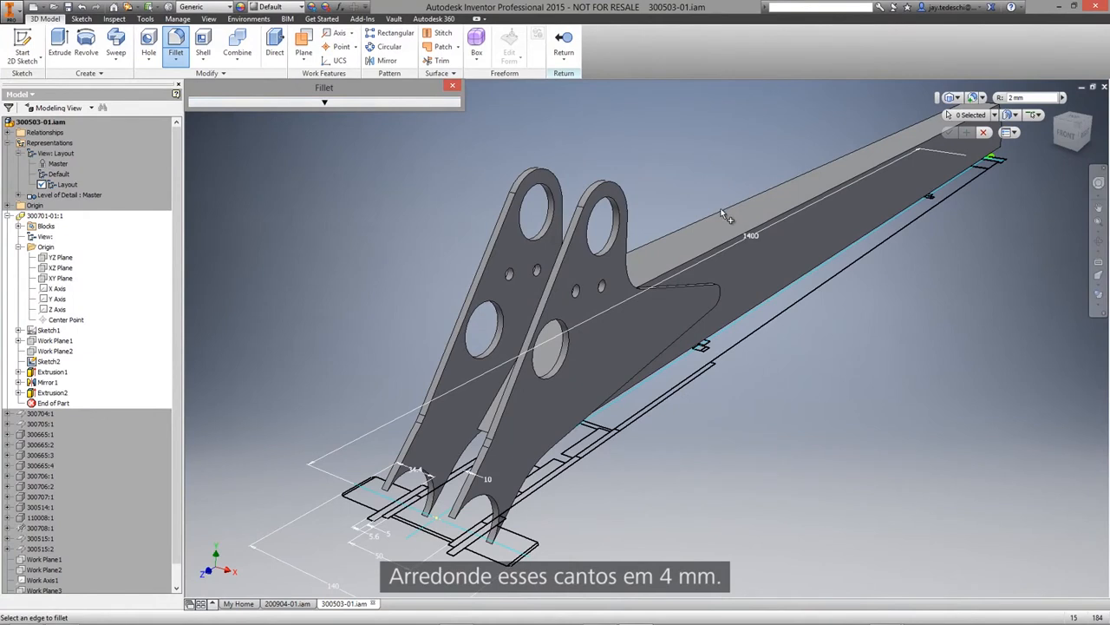
pyautogui.click(723, 214)
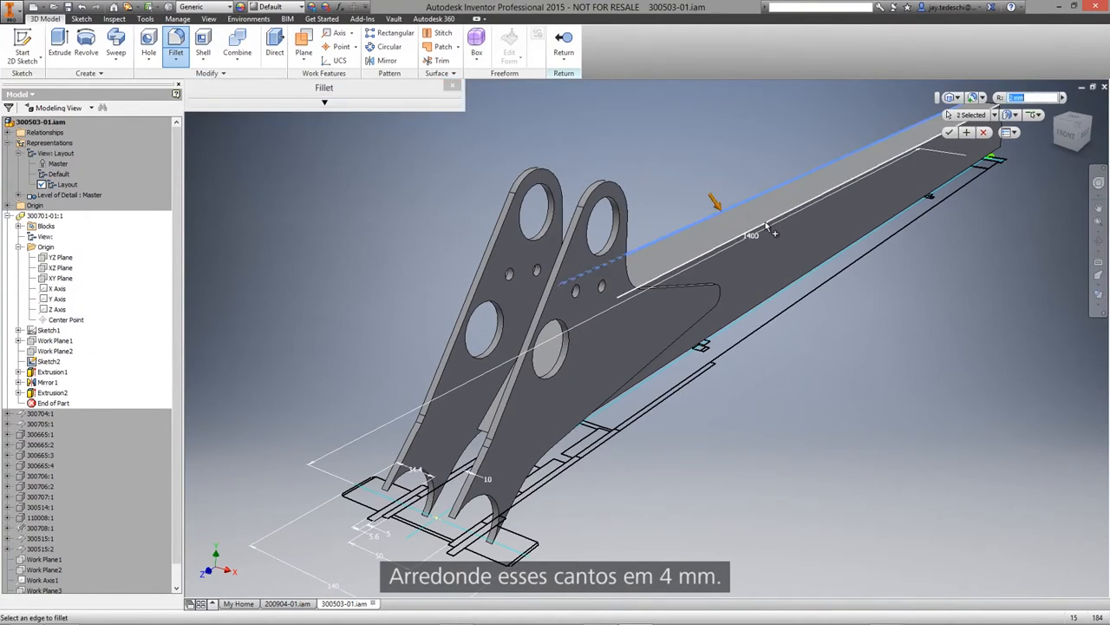
pyautogui.click(786, 296)
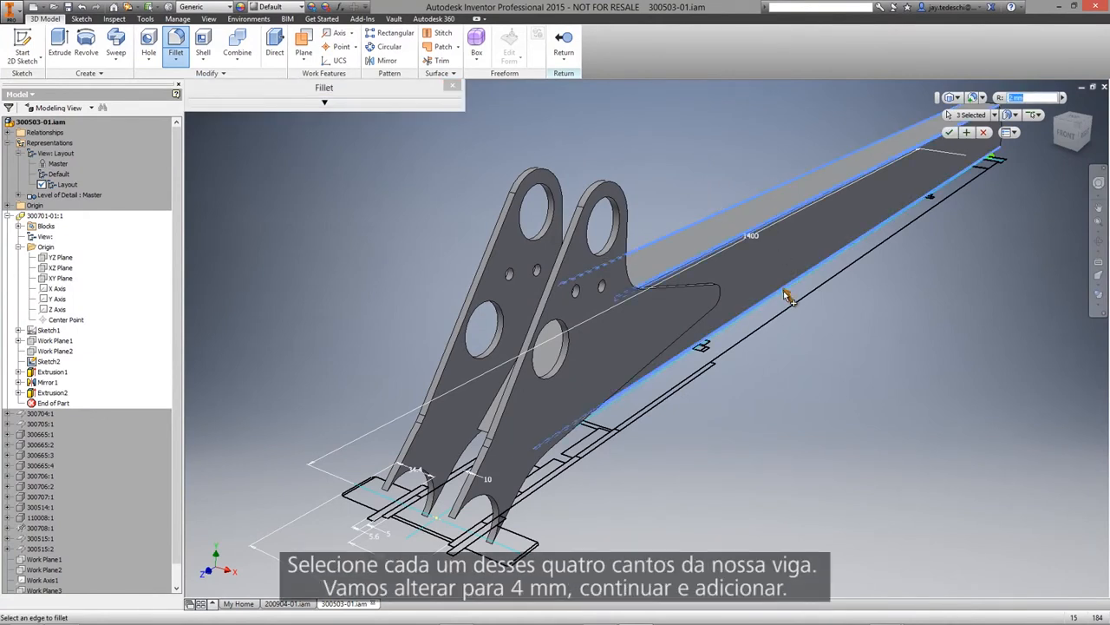
pyautogui.click(745, 285)
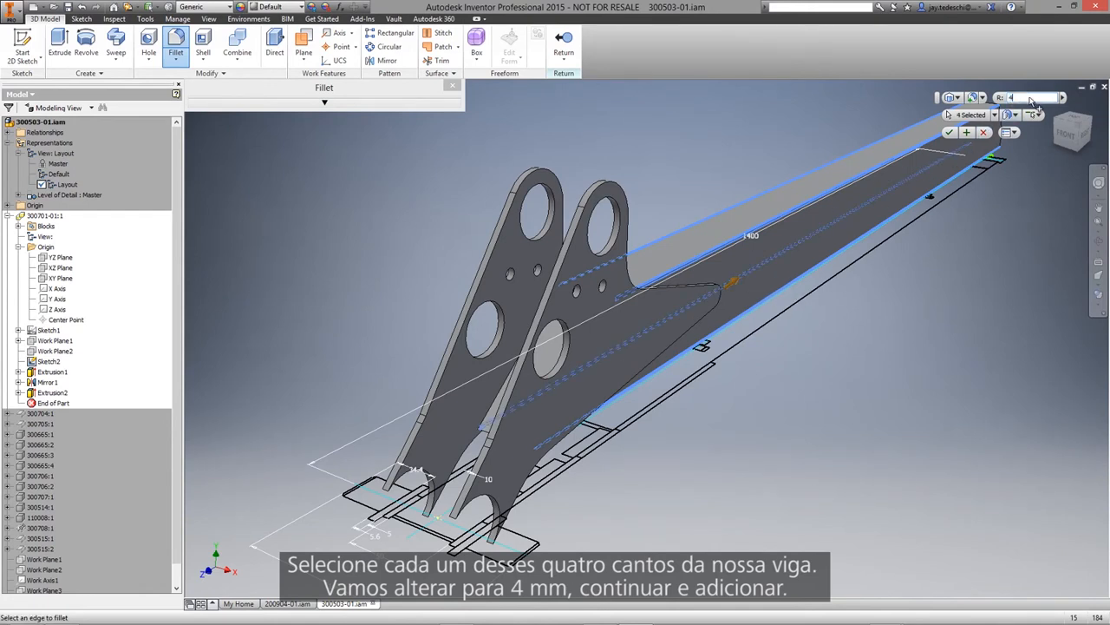
pyautogui.click(949, 132)
# Shell the main beam to a 2 mm wall thickness, removing both of its end faces.
pyautogui.click(207, 46)
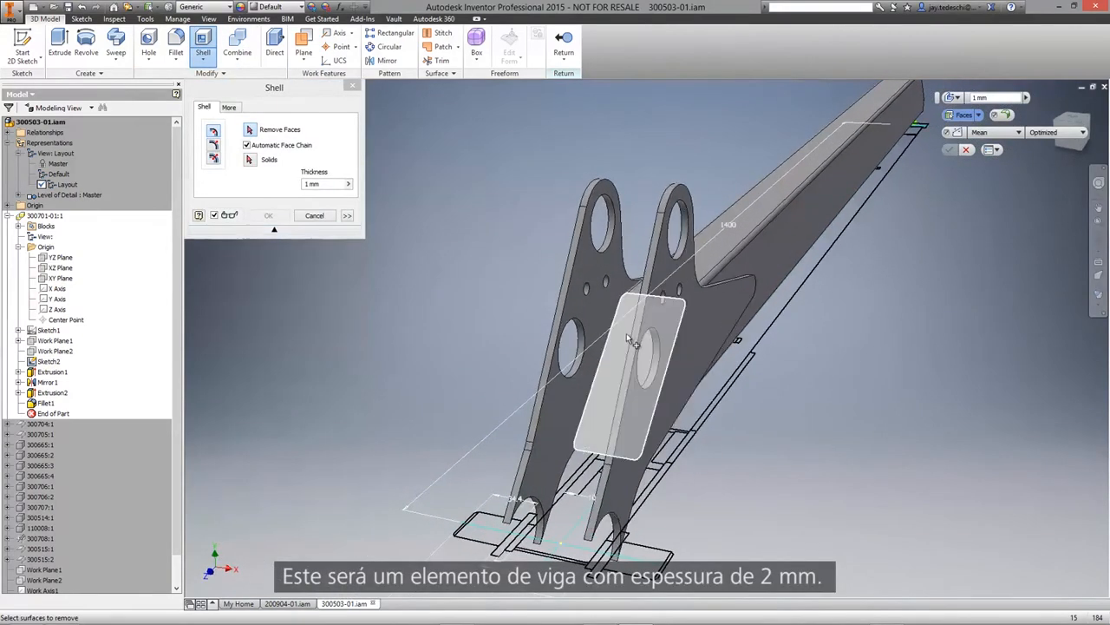
pyautogui.click(628, 336)
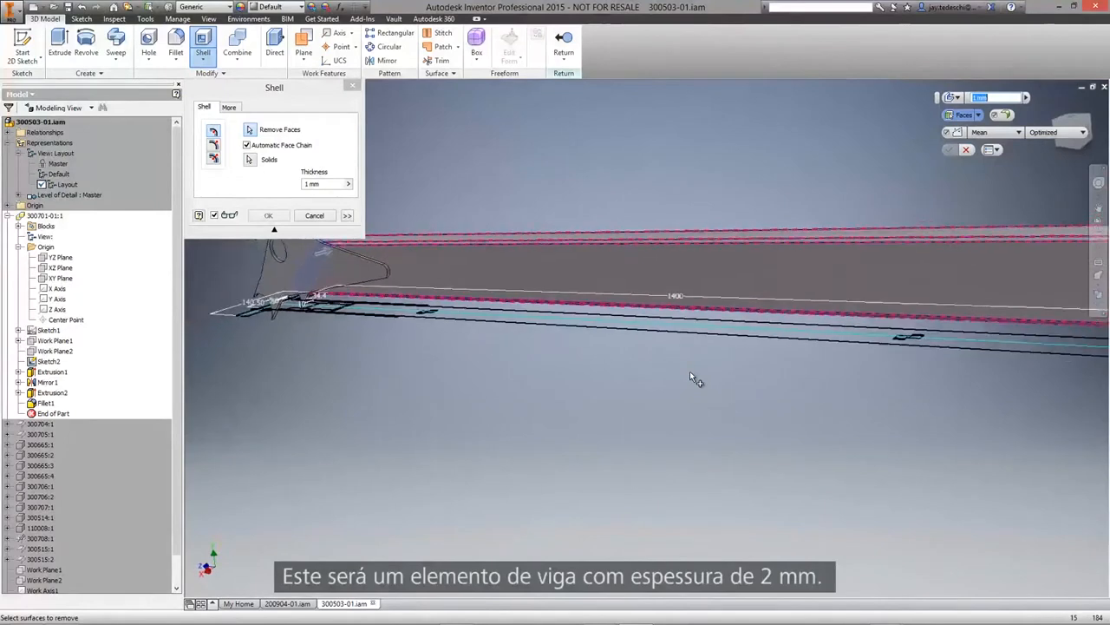
pyautogui.click(758, 347)
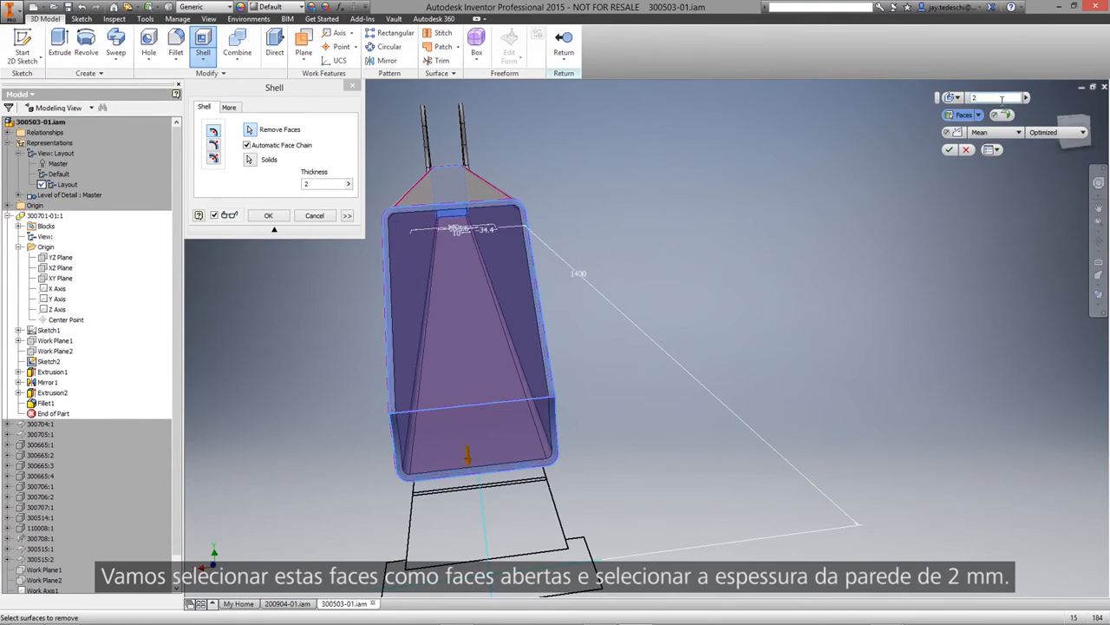
pyautogui.click(949, 150)
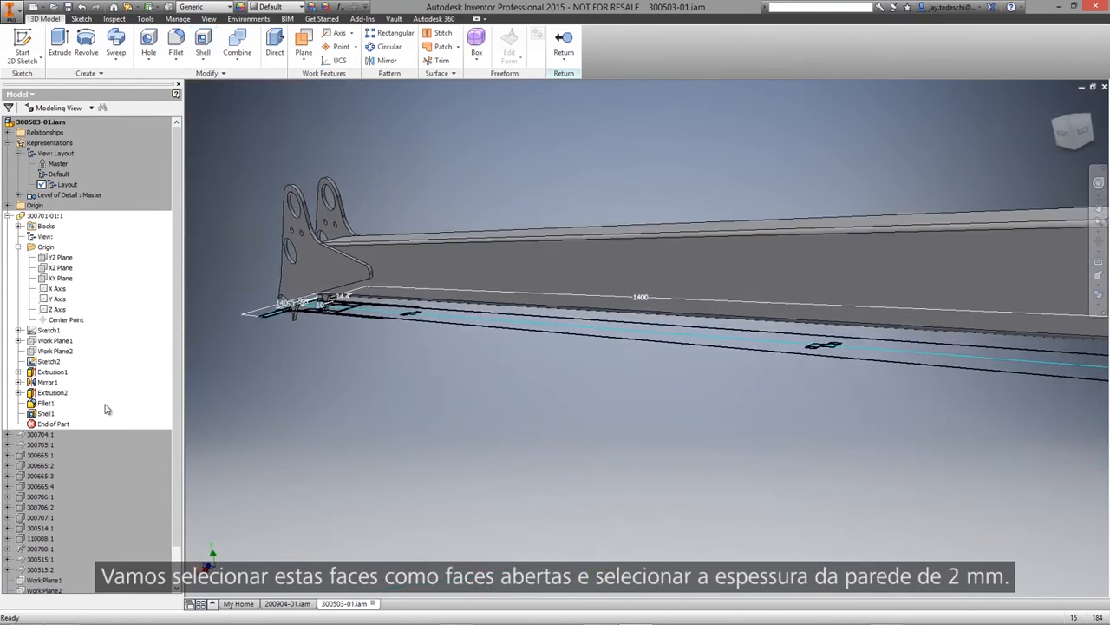
# Hide Sketch2 in part 300701-01 and finish editing the part to return to the 300503-01 assembly.
pyautogui.rightClick(45, 361)
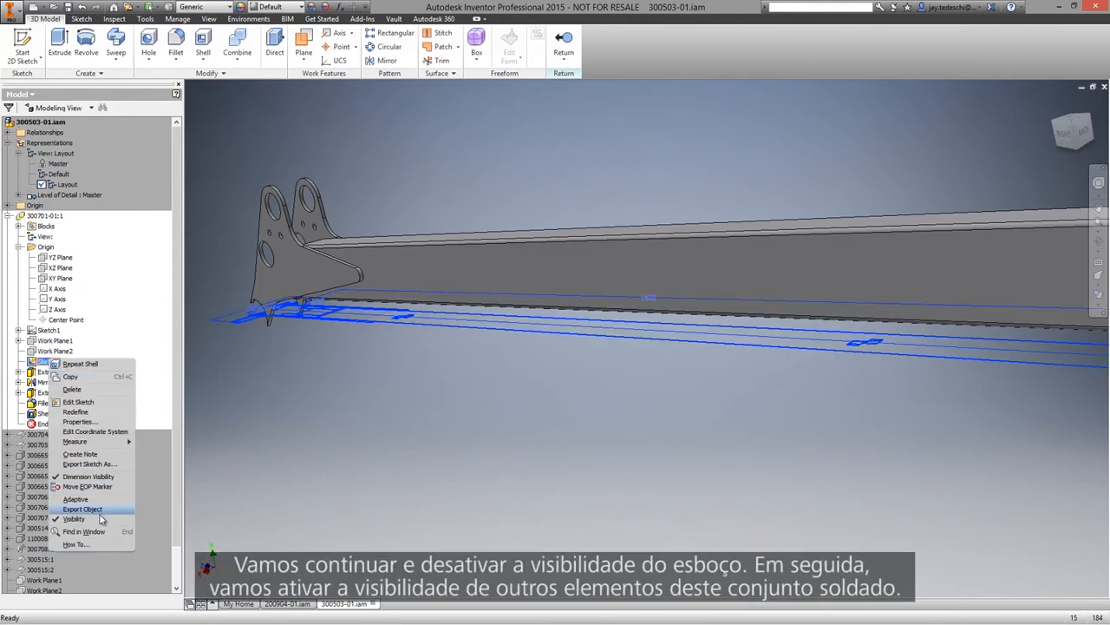
pyautogui.click(75, 518)
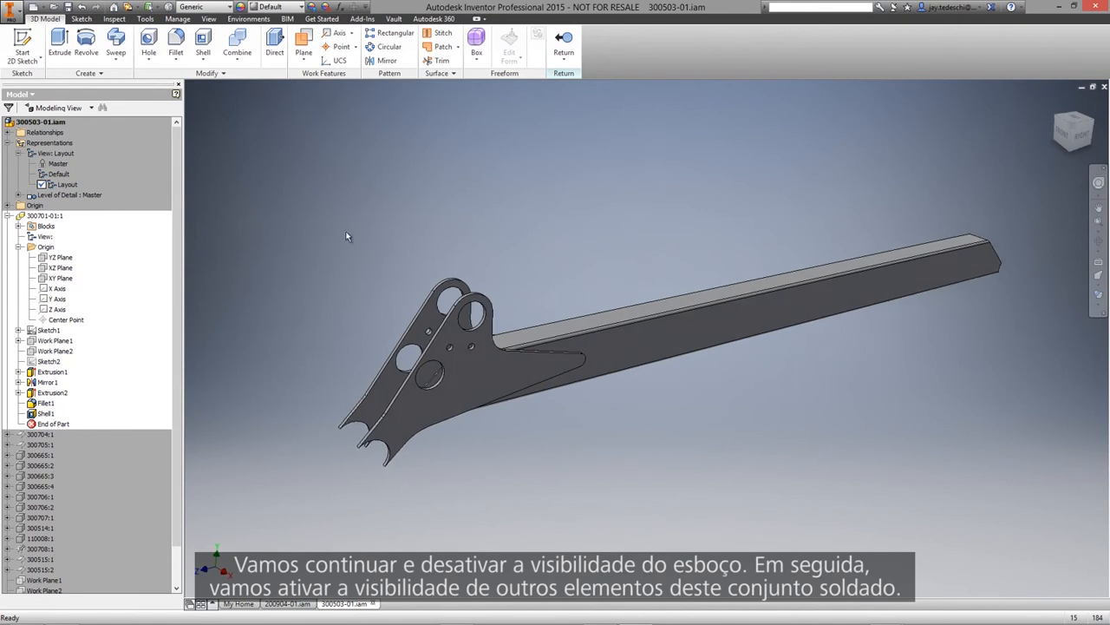
pyautogui.rightClick(389, 204)
pyautogui.click(382, 227)
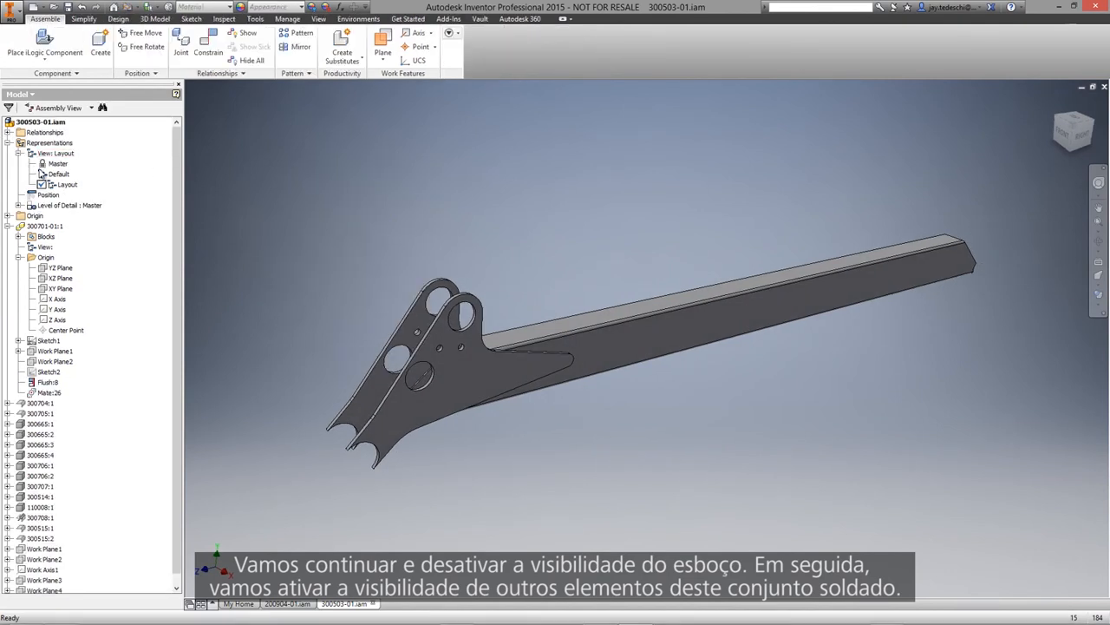
# Activate the Default view representation of the 300503-01 assembly and hide Sketch2 of part 300701-01 in it.
pyautogui.click(41, 183)
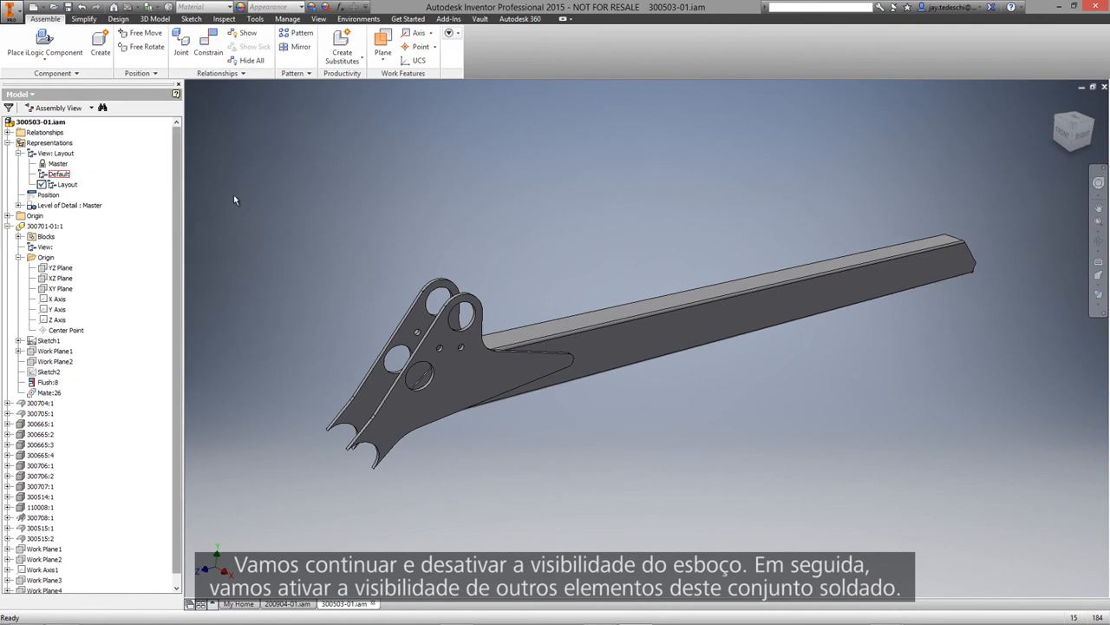
pyautogui.rightClick(57, 174)
pyautogui.click(119, 204)
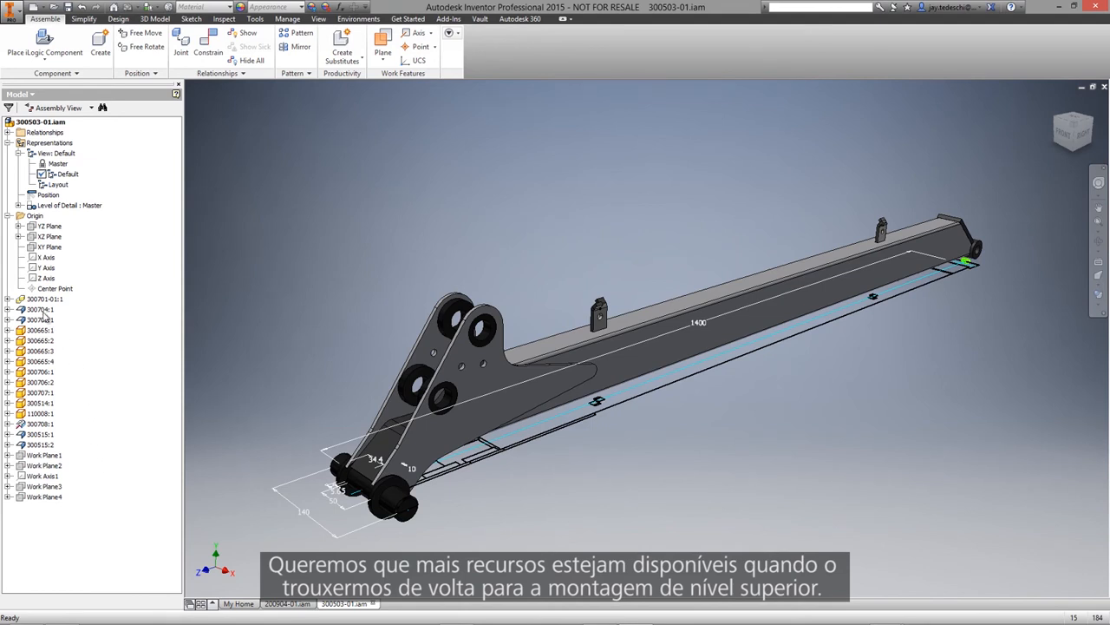
pyautogui.click(8, 299)
pyautogui.rightClick(44, 371)
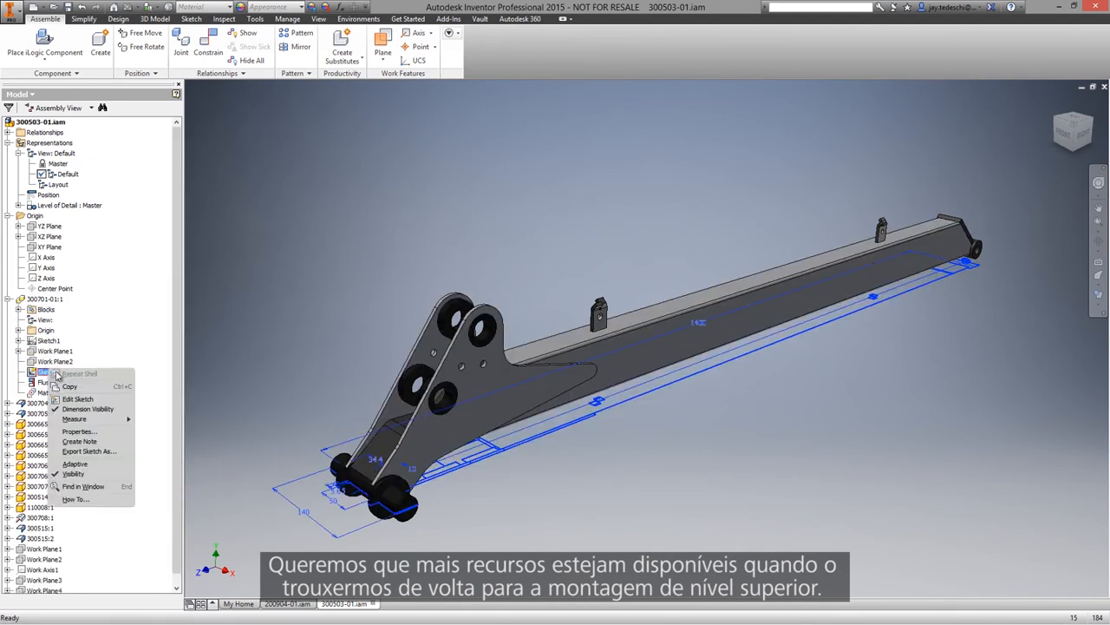
pyautogui.click(126, 469)
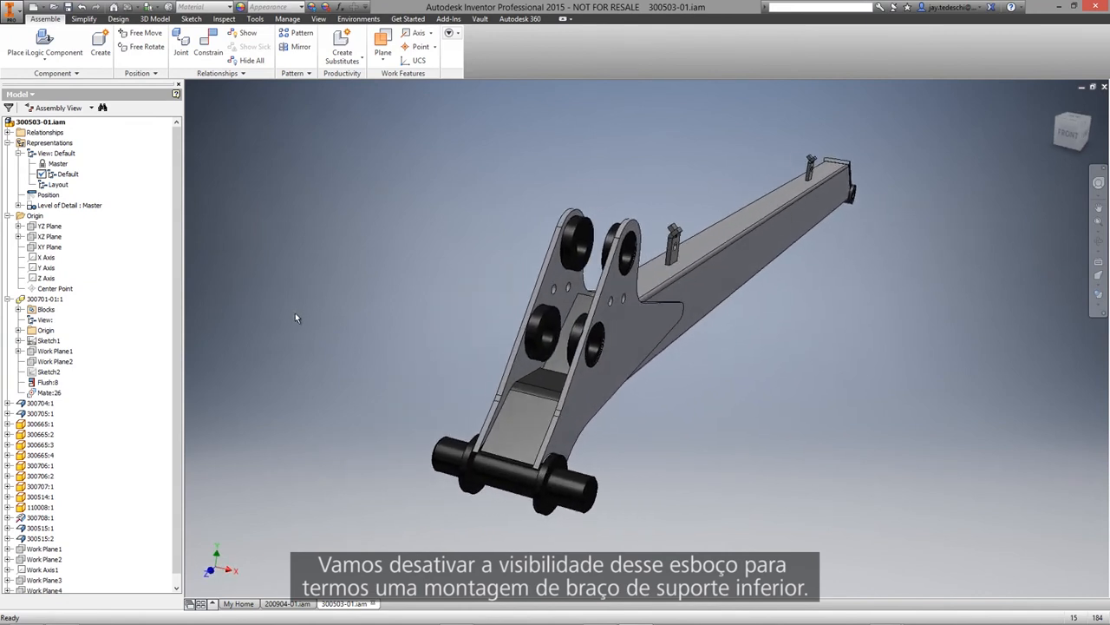
# Switch to the 200904-01 assembly, swing the 300503-01 arm downward to test its constrained motion, and undo the move.
pyautogui.click(299, 604)
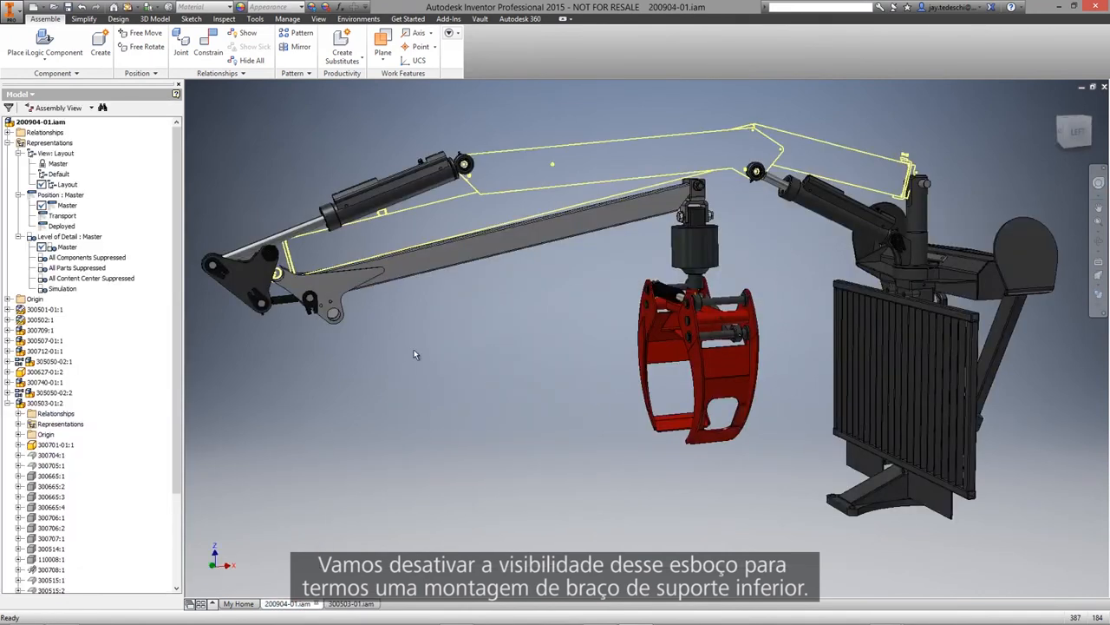
pyautogui.moveTo(532, 242); pyautogui.dragTo(551, 279)
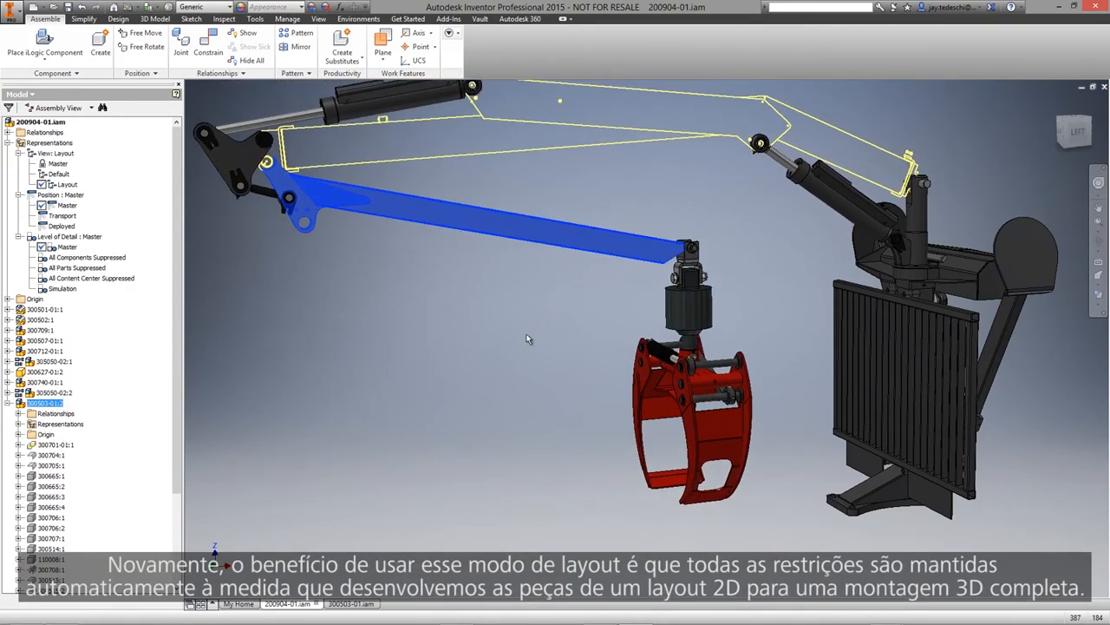
pyautogui.moveTo(527, 339); pyautogui.dragTo(522, 336)
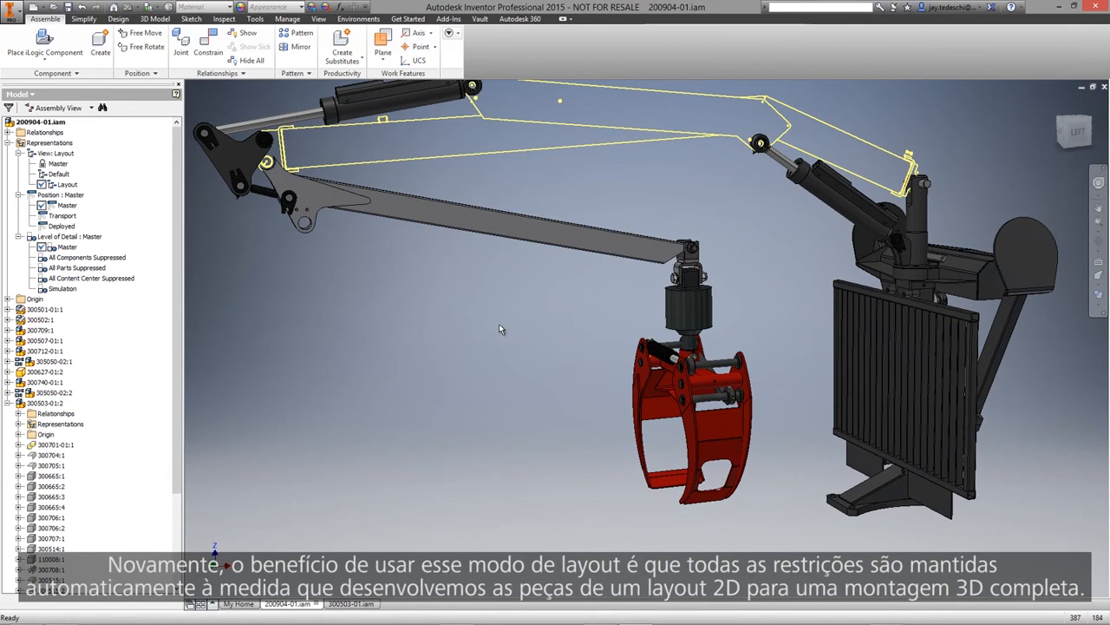
pyautogui.rightClick(497, 329)
pyautogui.click(466, 327)
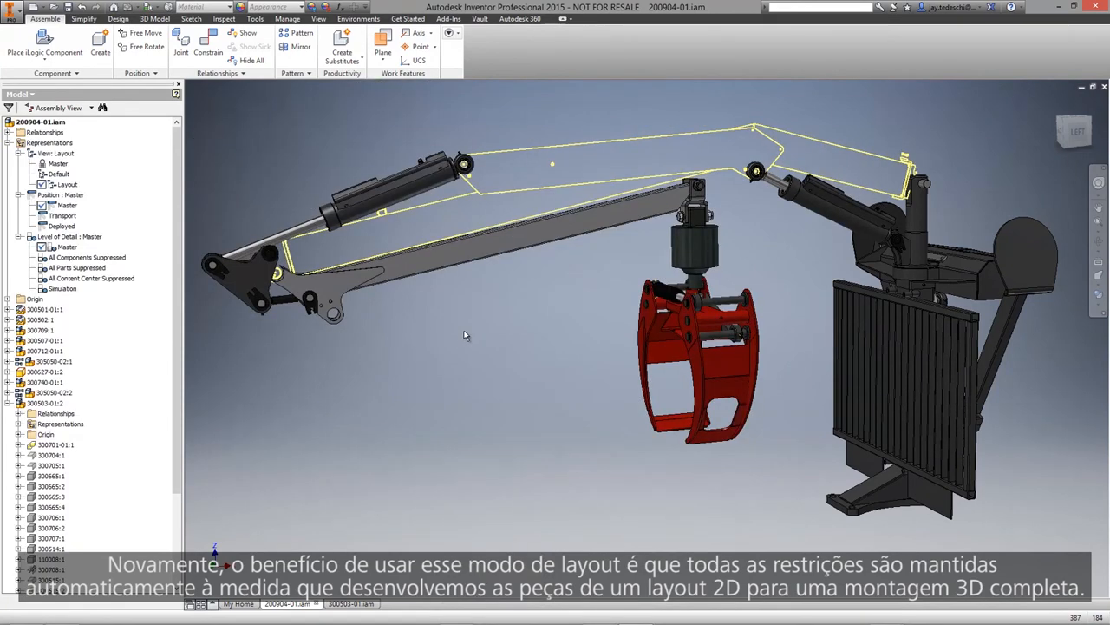